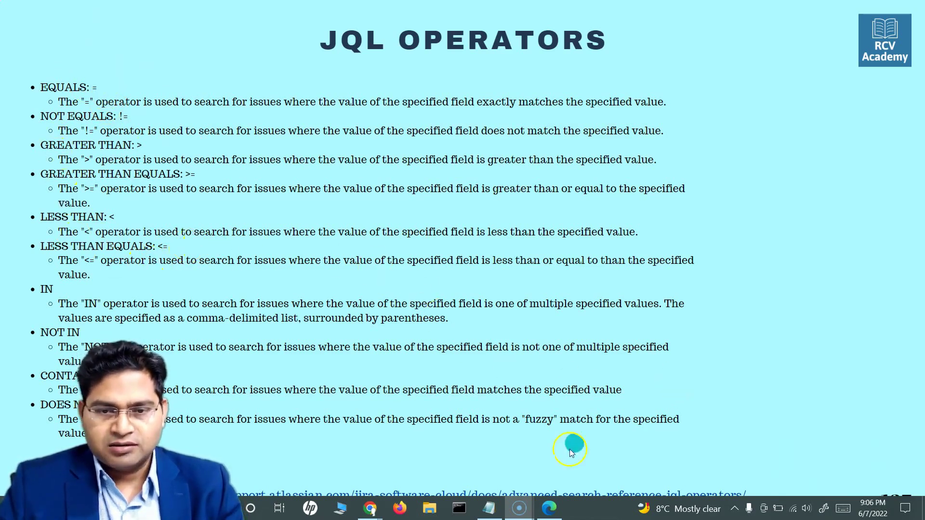
Step: Switch from the JQL operators slide to the Jira Projects page in Edge
{"action": "left_click", "coordinate": [551, 510]}
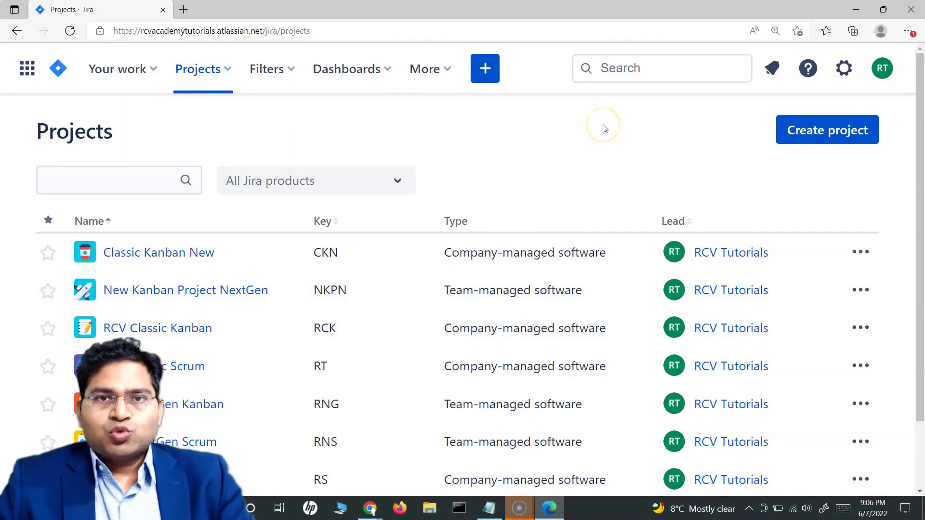
Step: Open Jira's advanced issue search, showing 'order by created DESC' with 97 issues
{"action": "left_click", "coordinate": [290, 69]}
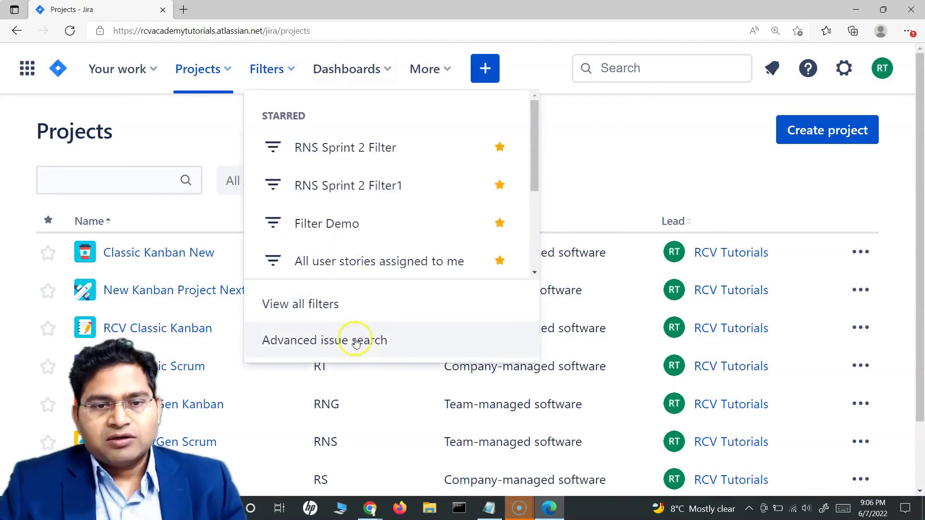
{"action": "left_click", "coordinate": [642, 65]}
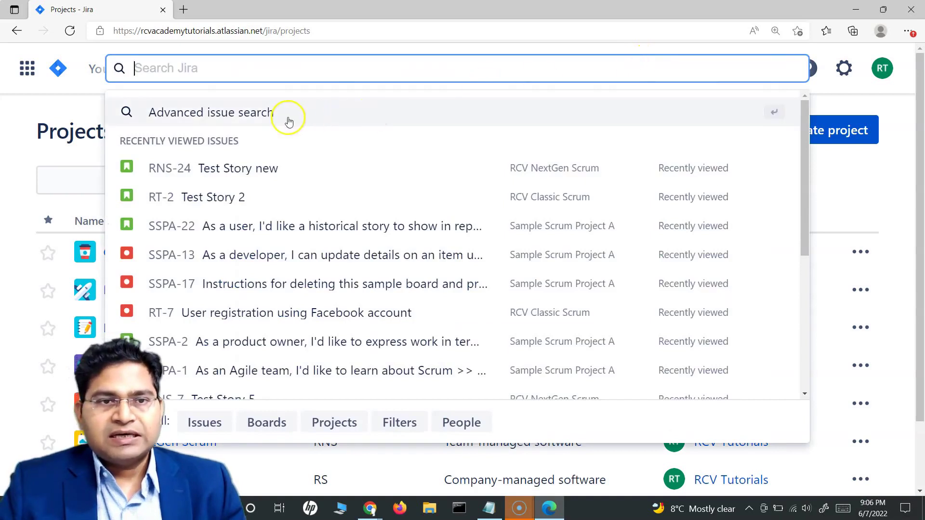
{"action": "left_click", "coordinate": [264, 112]}
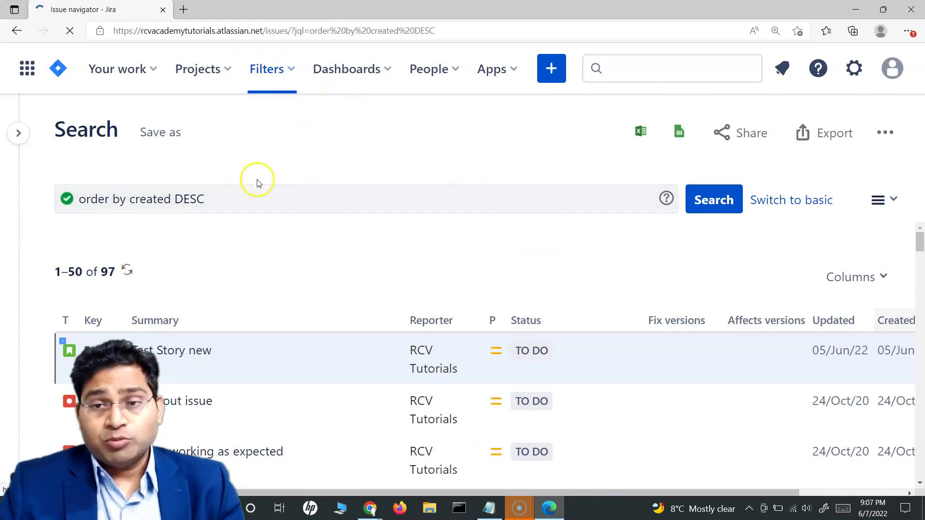
Step: Select the whole 'order by created DESC' text in the JQL field
{"action": "left_click", "coordinate": [217, 204]}
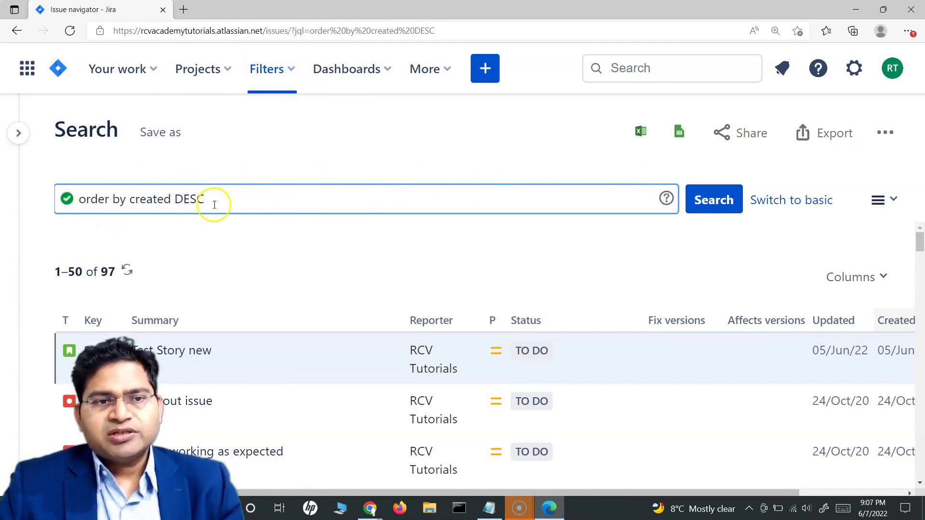
{"action": "left_click_drag", "start_coordinate": [275, 192], "coordinate": [7, 194]}
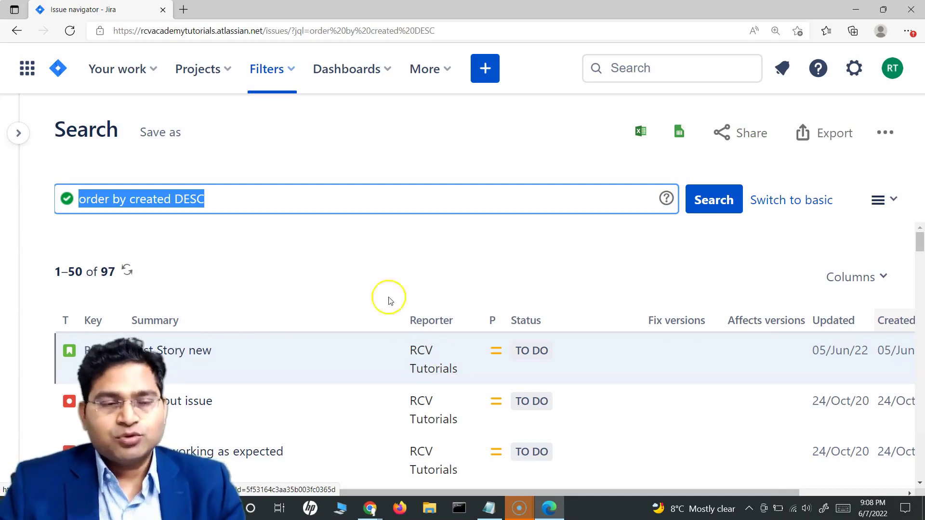
{"action": "left_click", "coordinate": [238, 196]}
Step: Replace the query with reporter = the tutorial account
{"action": "key", "text": "ctrl+a"}
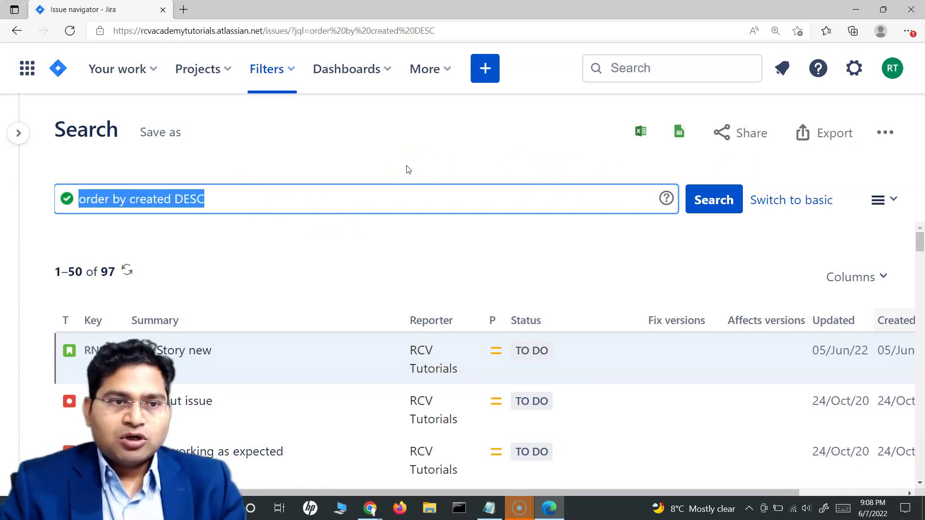
{"action": "type", "text": "report"}
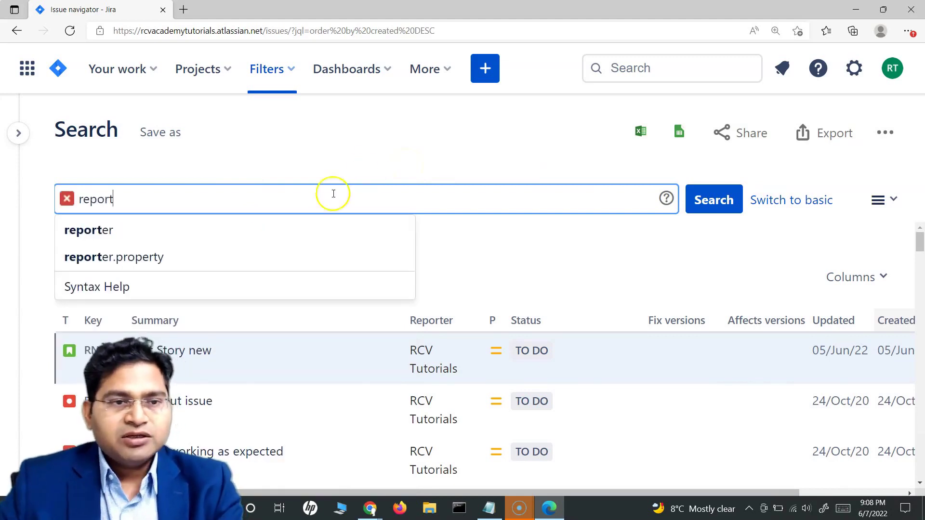
{"action": "left_click", "coordinate": [212, 230]}
{"action": "left_click", "coordinate": [165, 231]}
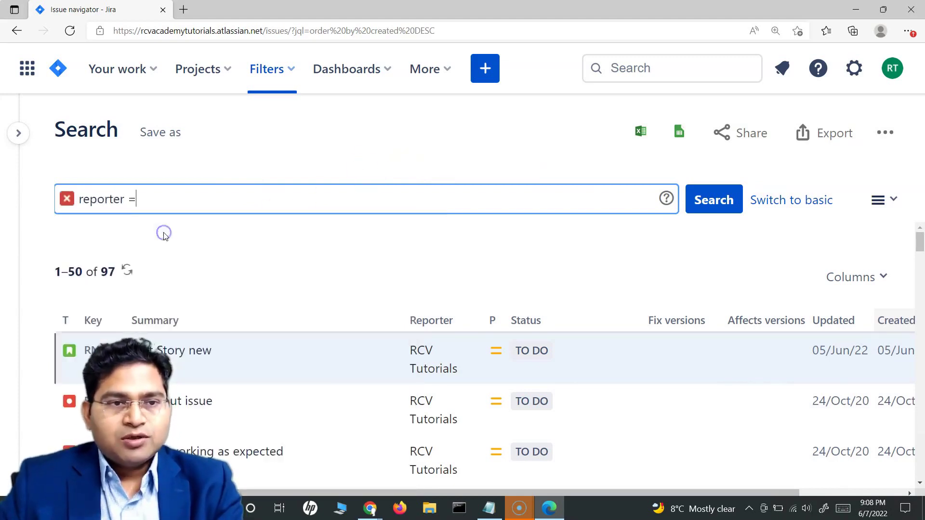
{"action": "type", "text": "rcv"}
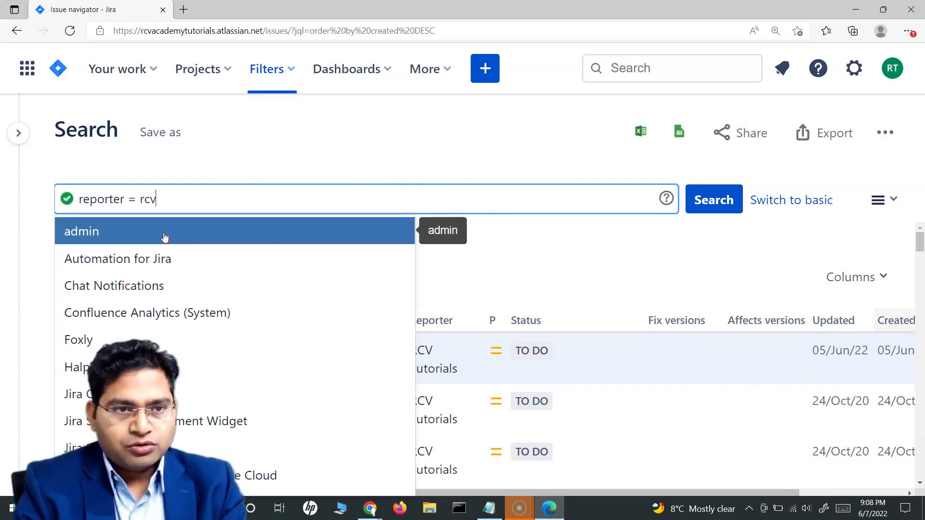
{"action": "type", "text": " t"}
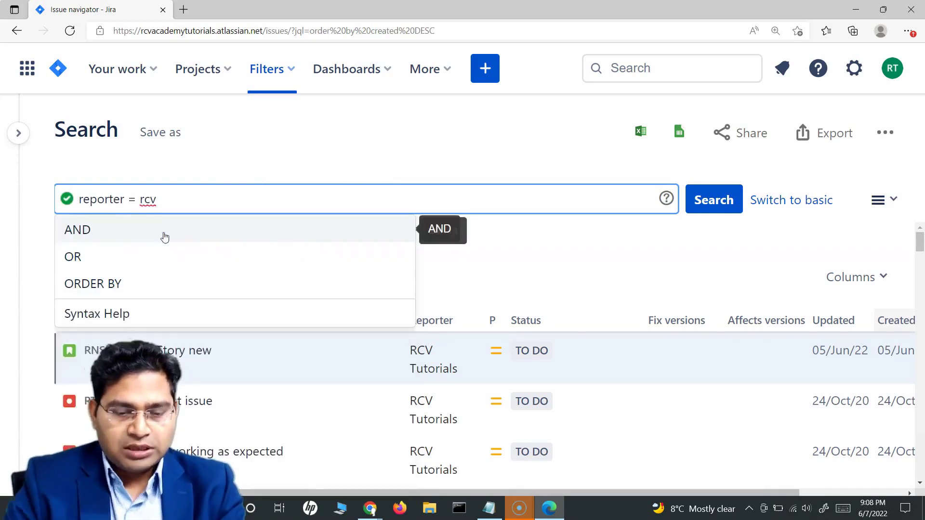
{"action": "key", "text": "BackSpace"}
{"action": "key", "text": "BackSpace"}
{"action": "key", "text": "BackSpace"}
{"action": "left_click", "coordinate": [162, 231]}
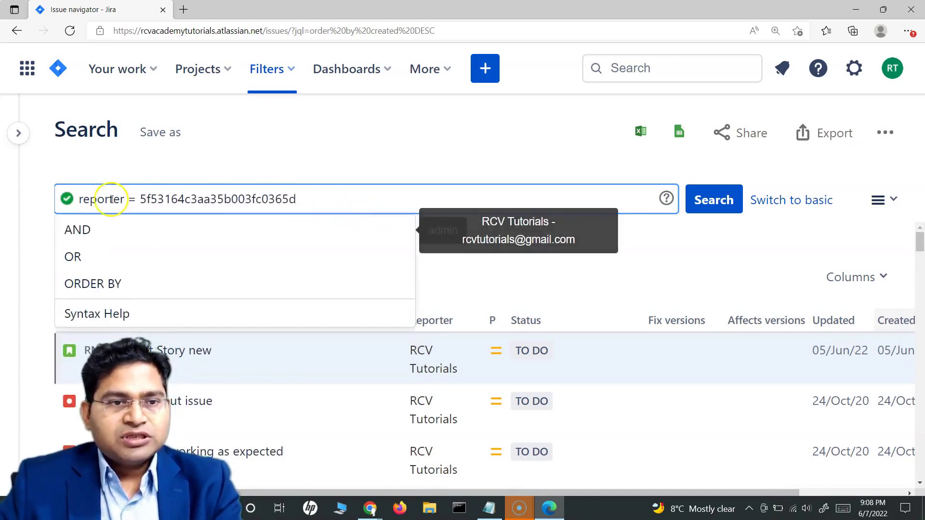
{"action": "left_click_drag", "start_coordinate": [82, 199], "coordinate": [139, 199]}
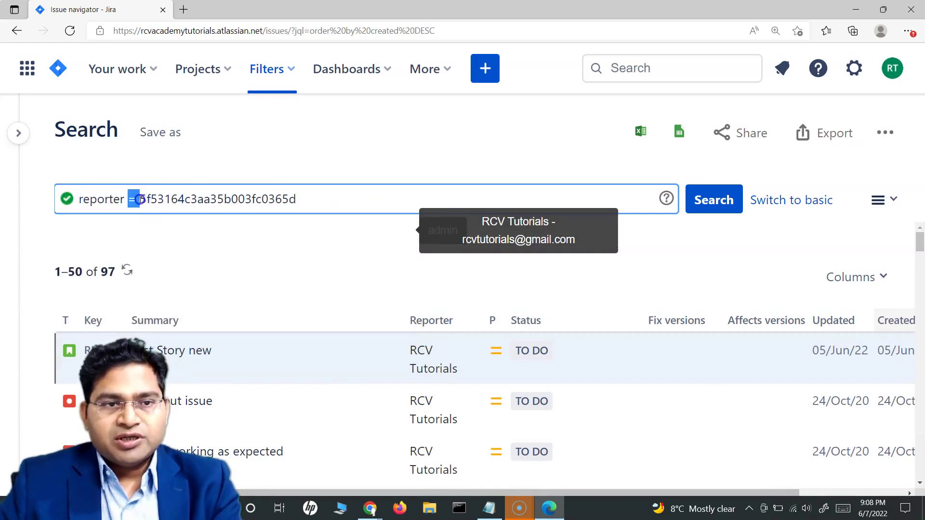
{"action": "double_click", "coordinate": [162, 199]}
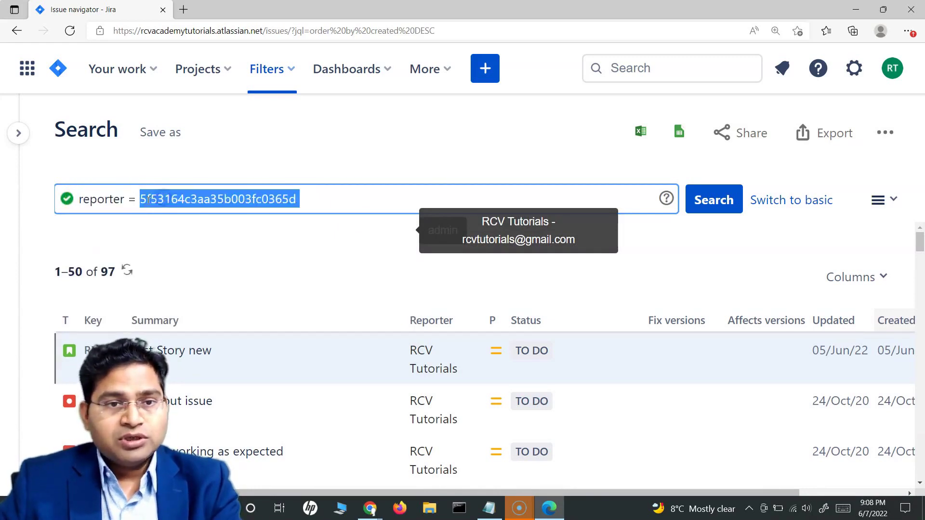
{"action": "left_click", "coordinate": [342, 200]}
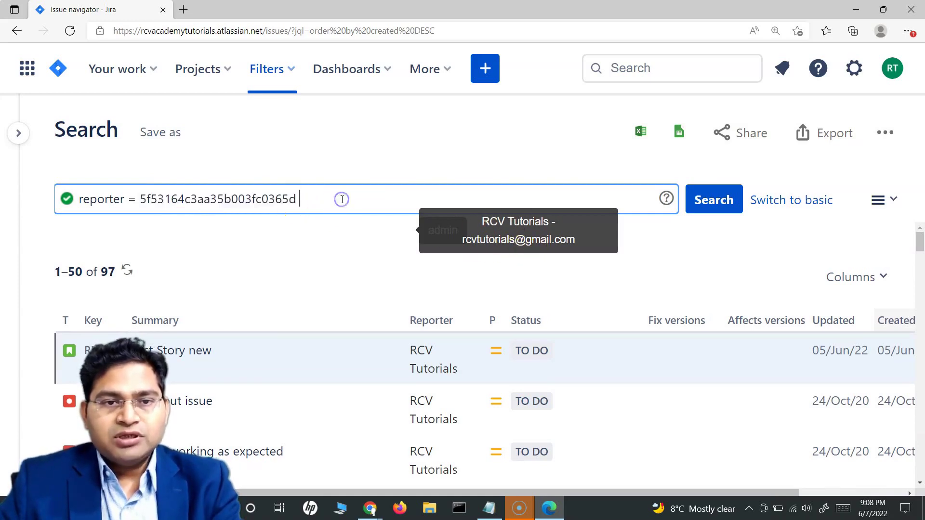
Step: Append AND status != "To Do" to the JQL query
{"action": "type", "text": "AND"}
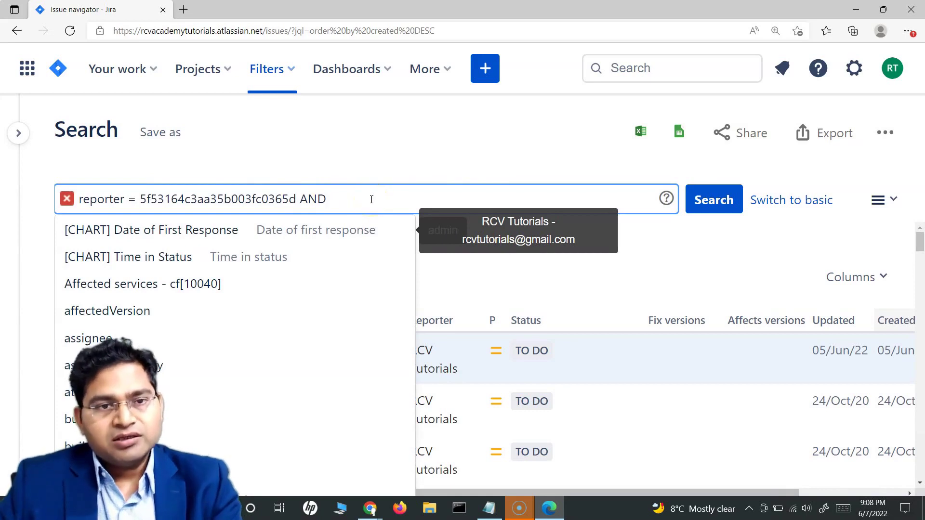
{"action": "left_click", "coordinate": [354, 196]}
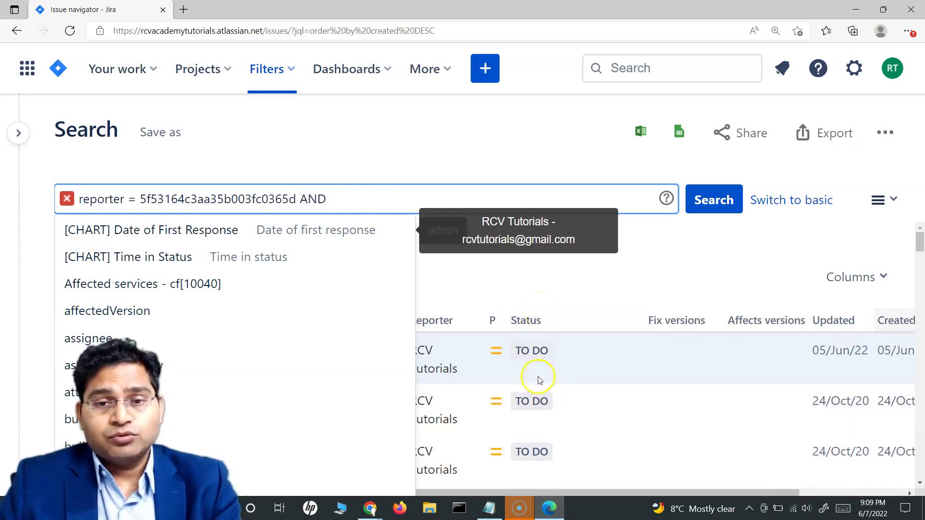
{"action": "left_click", "coordinate": [380, 198]}
{"action": "type", "text": "status"}
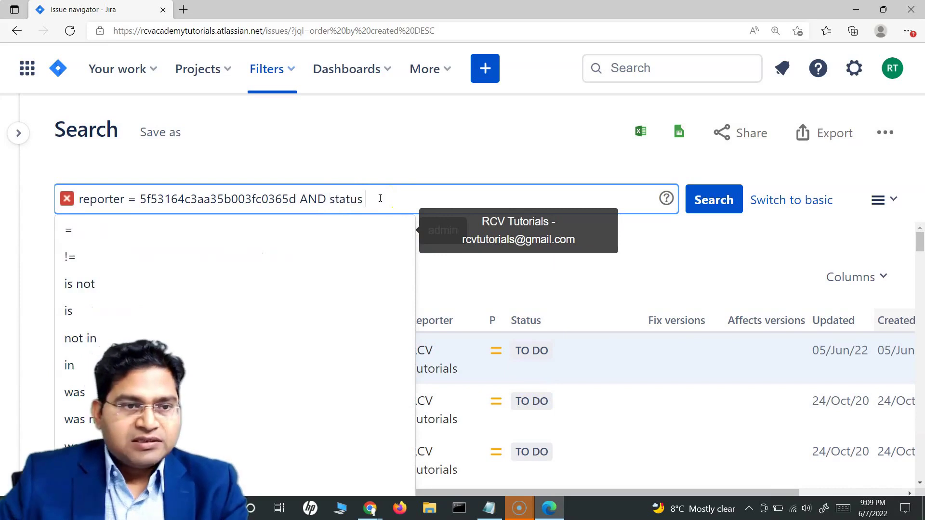
{"action": "left_click", "coordinate": [207, 254]}
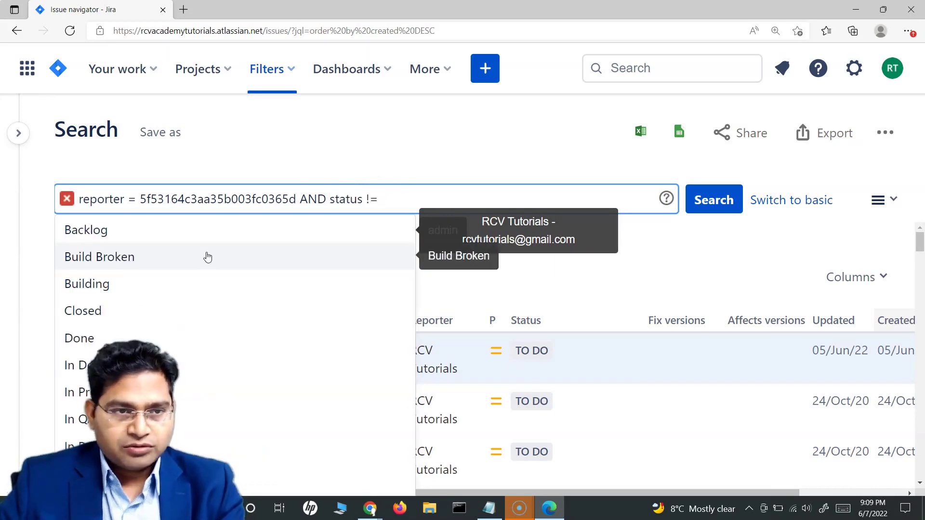
{"action": "type", "text": "to"}
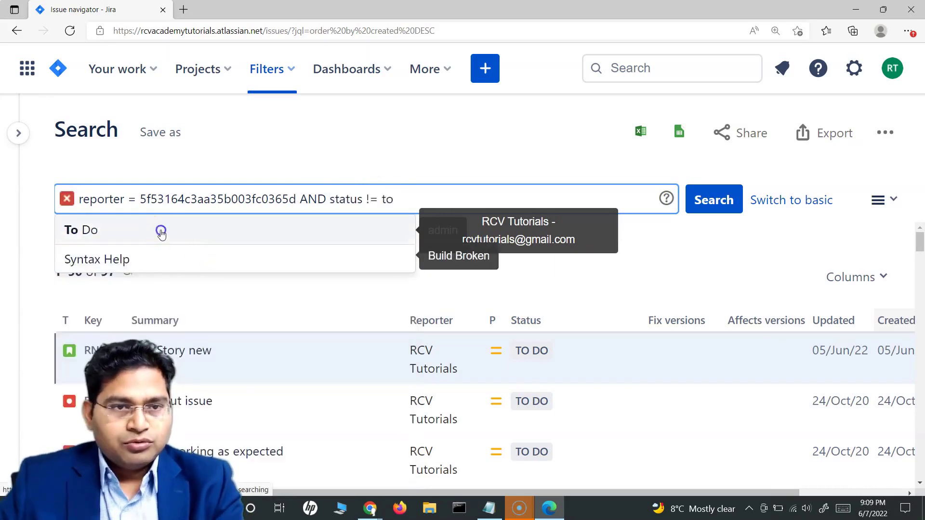
{"action": "left_click", "coordinate": [159, 229]}
{"action": "left_click", "coordinate": [335, 198]}
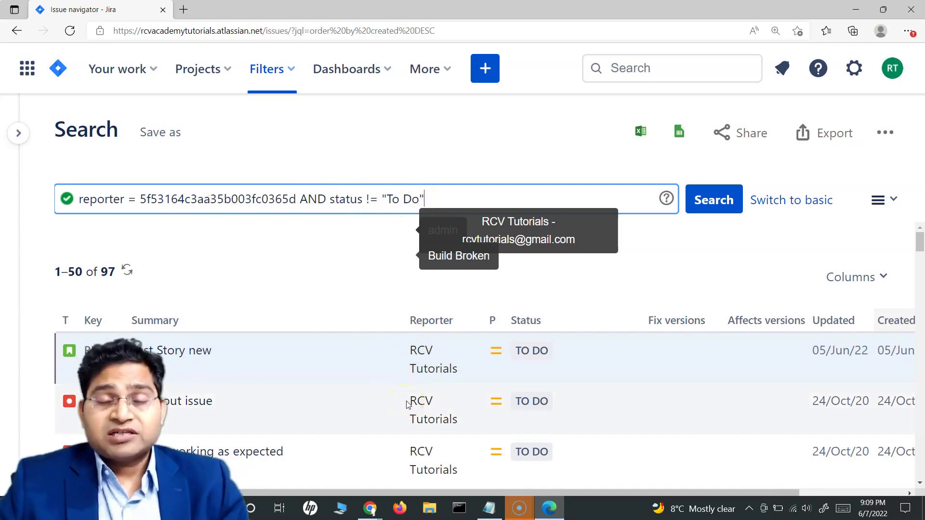
{"action": "left_click", "coordinate": [548, 368]}
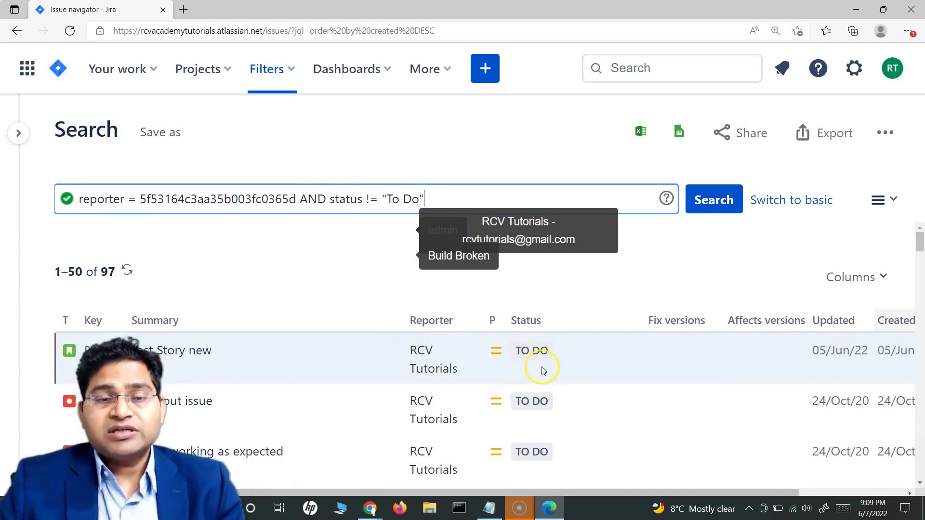
Step: Run the reporter and status query and review the 44 Done issues
{"action": "left_click", "coordinate": [713, 199]}
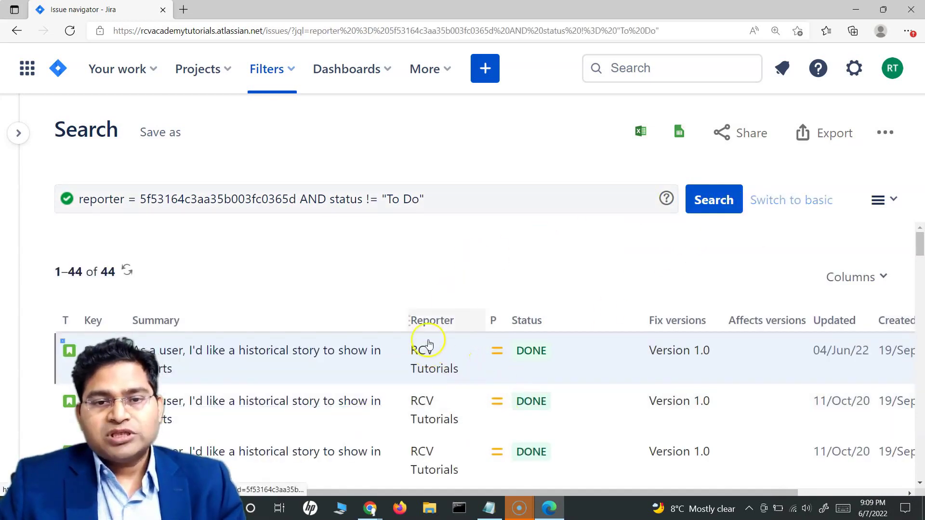
{"action": "scroll", "coordinate": [421, 402], "scroll_direction": "down", "scroll_amount": 2}
{"action": "scroll", "coordinate": [427, 413], "scroll_direction": "up", "scroll_amount": 2}
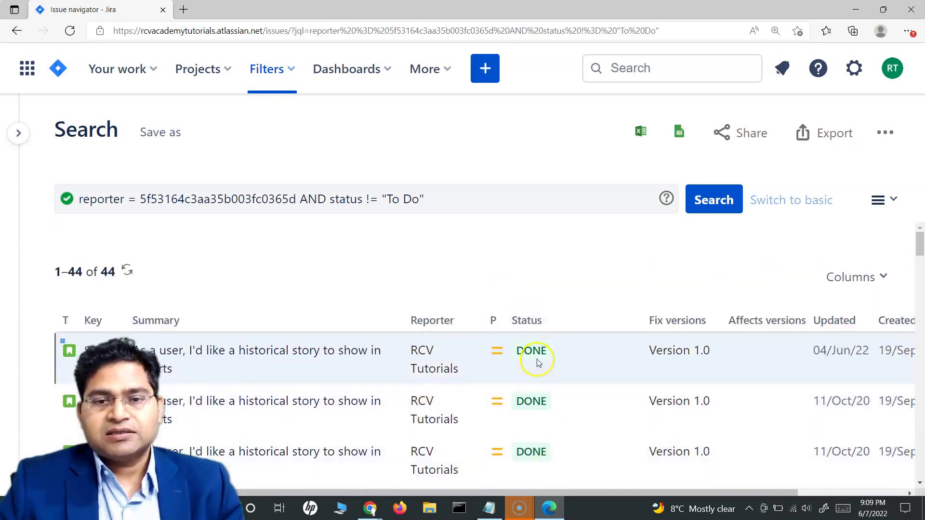
{"action": "scroll", "coordinate": [536, 362], "scroll_direction": "down", "scroll_amount": 5}
{"action": "scroll", "coordinate": [536, 364], "scroll_direction": "down", "scroll_amount": 3}
{"action": "scroll", "coordinate": [543, 394], "scroll_direction": "down", "scroll_amount": 10}
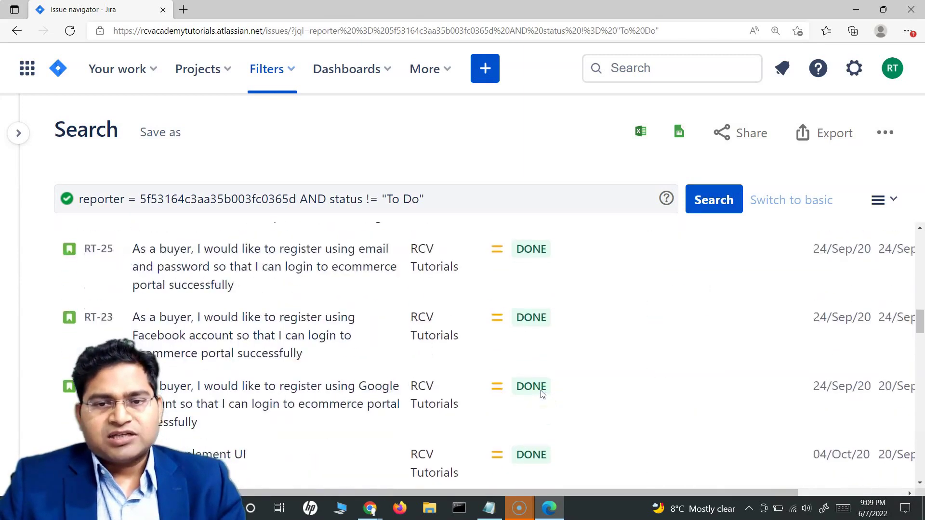
{"action": "scroll", "coordinate": [542, 394], "scroll_direction": "up", "scroll_amount": 7}
Step: Change the condition to status = "To Do" and review the 49 results
{"action": "left_click", "coordinate": [368, 198]}
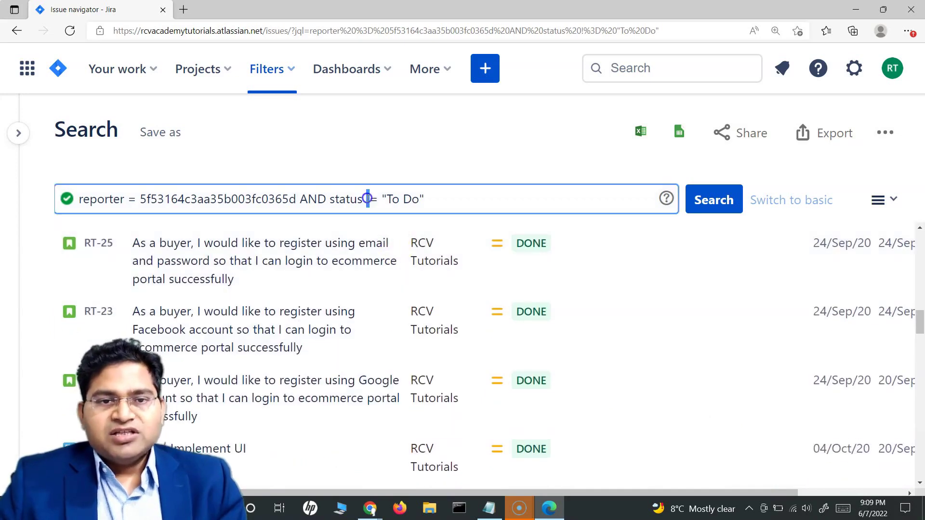
{"action": "key", "text": "BackSpace"}
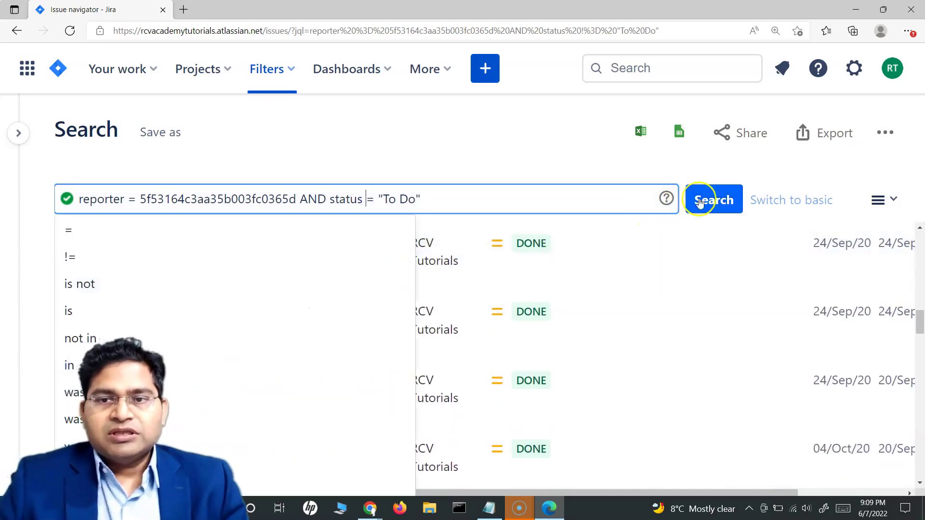
{"action": "left_click", "coordinate": [705, 199]}
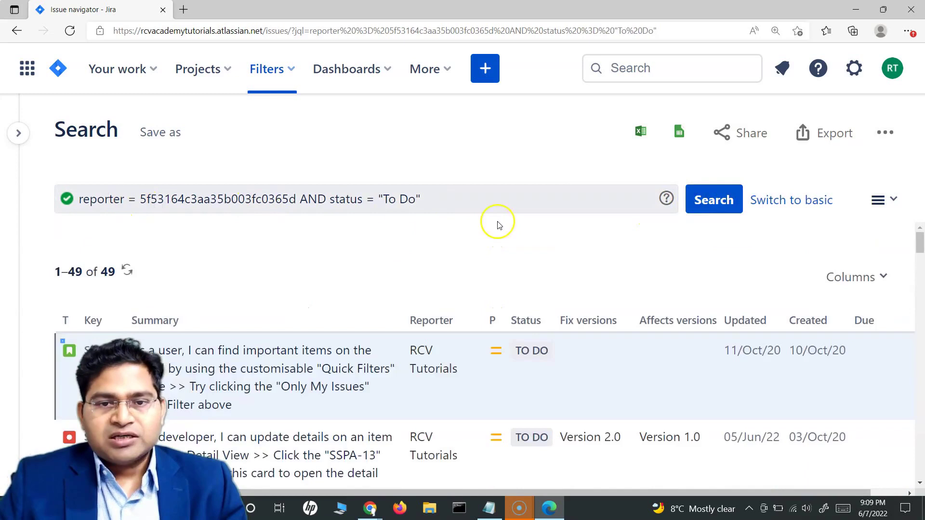
{"action": "scroll", "coordinate": [539, 337], "scroll_direction": "down", "scroll_amount": 3}
{"action": "scroll", "coordinate": [551, 387], "scroll_direction": "down", "scroll_amount": 5}
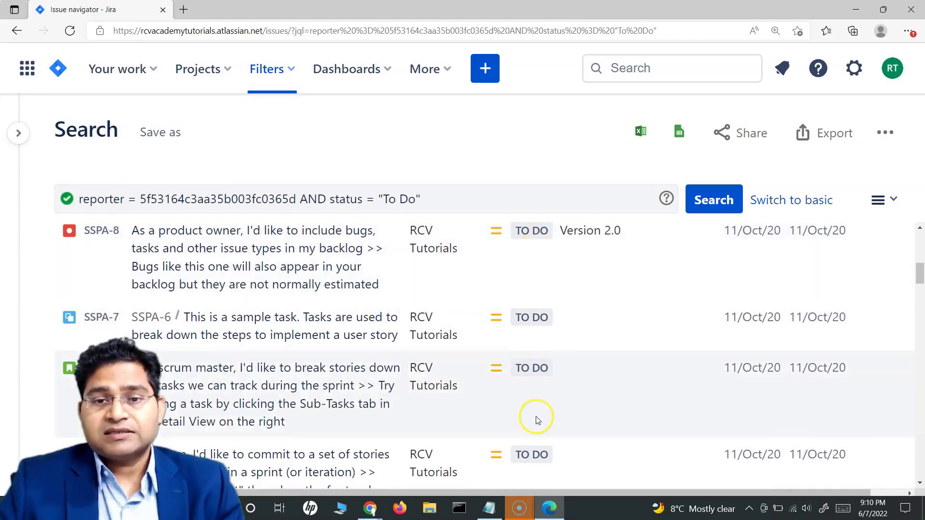
{"action": "scroll", "coordinate": [533, 424], "scroll_direction": "down", "scroll_amount": 5}
{"action": "scroll", "coordinate": [534, 433], "scroll_direction": "down", "scroll_amount": 15}
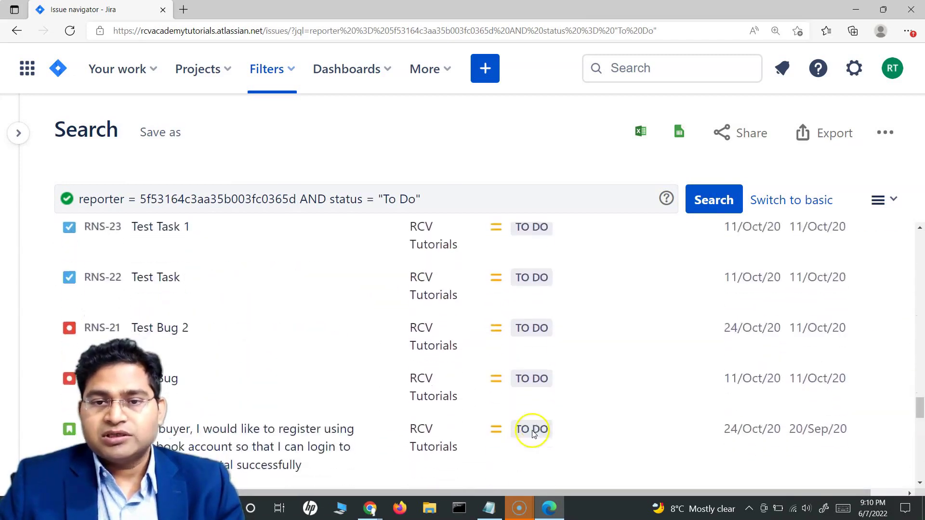
{"action": "scroll", "coordinate": [533, 433], "scroll_direction": "up", "scroll_amount": 15}
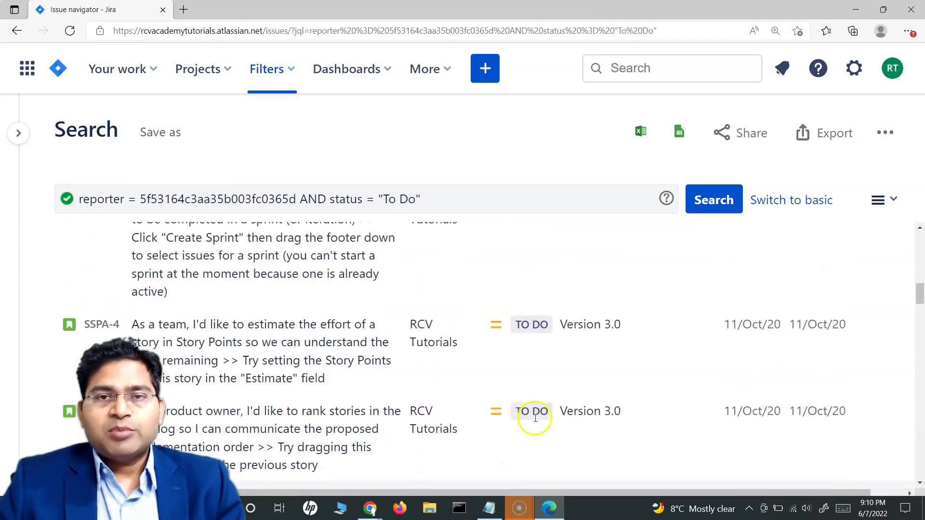
{"action": "scroll", "coordinate": [537, 422], "scroll_direction": "up", "scroll_amount": 5}
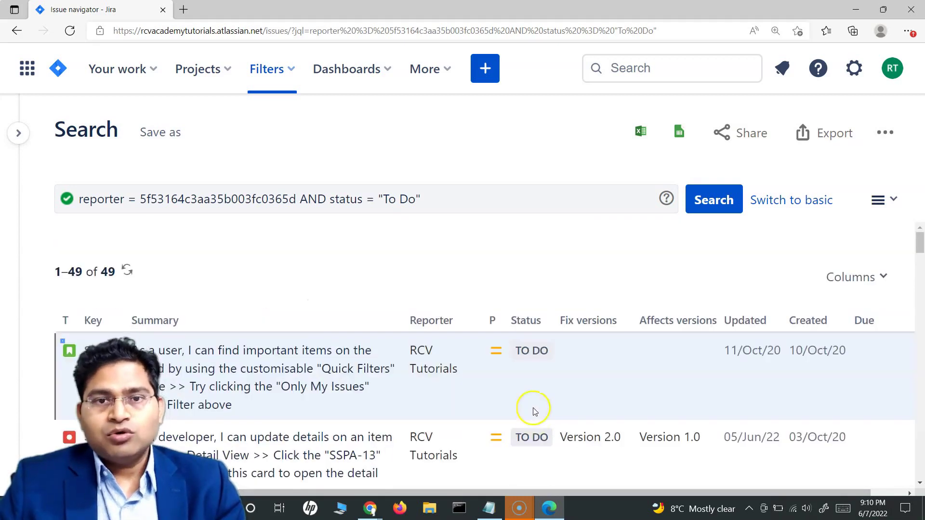
Step: Replace the whole query with the text 'create'
{"action": "left_click_drag", "start_coordinate": [456, 206], "coordinate": [83, 201]}
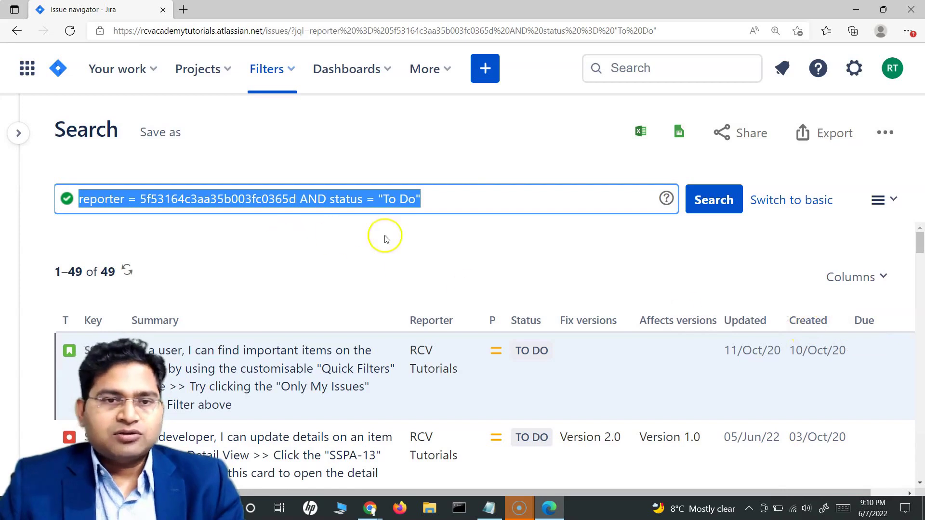
{"action": "left_click", "coordinate": [411, 196]}
{"action": "key", "text": "ctrl+a"}
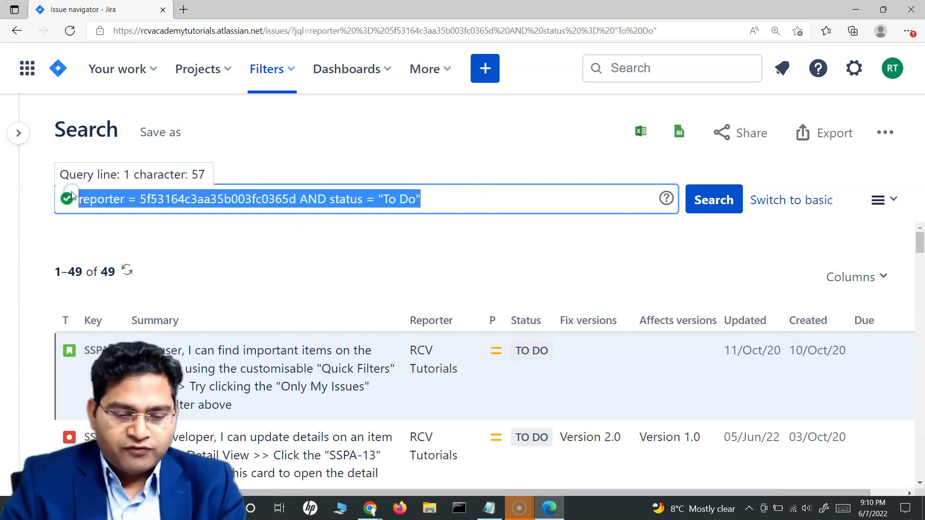
{"action": "type", "text": "create"}
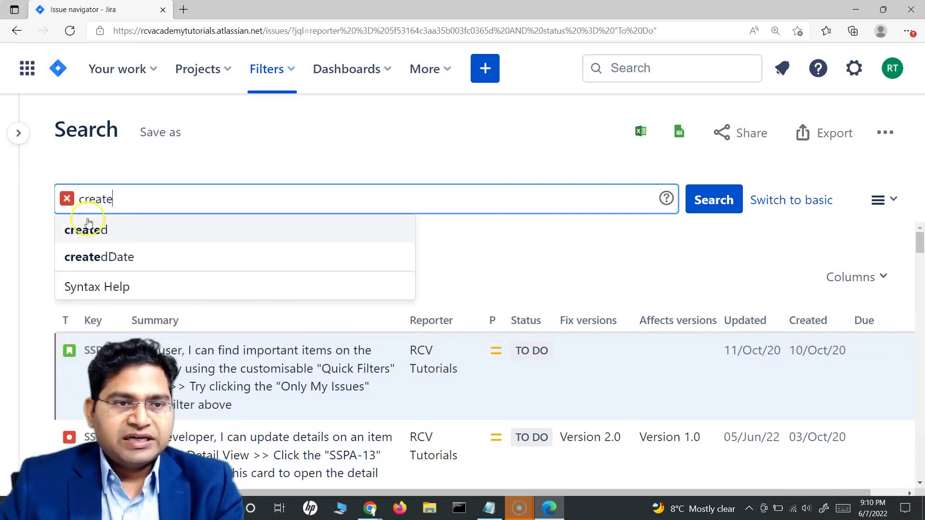
Step: Search for created >= '2022-06-05', returning only 'Test Story new'
{"action": "left_click", "coordinate": [99, 231]}
{"action": "left_click_drag", "start_coordinate": [139, 200], "coordinate": [78, 199]}
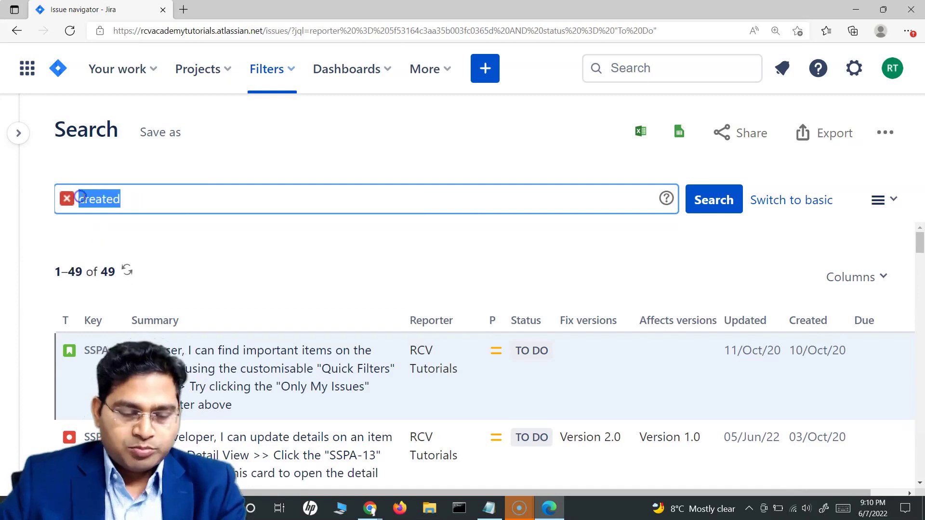
{"action": "type", "text": "create"}
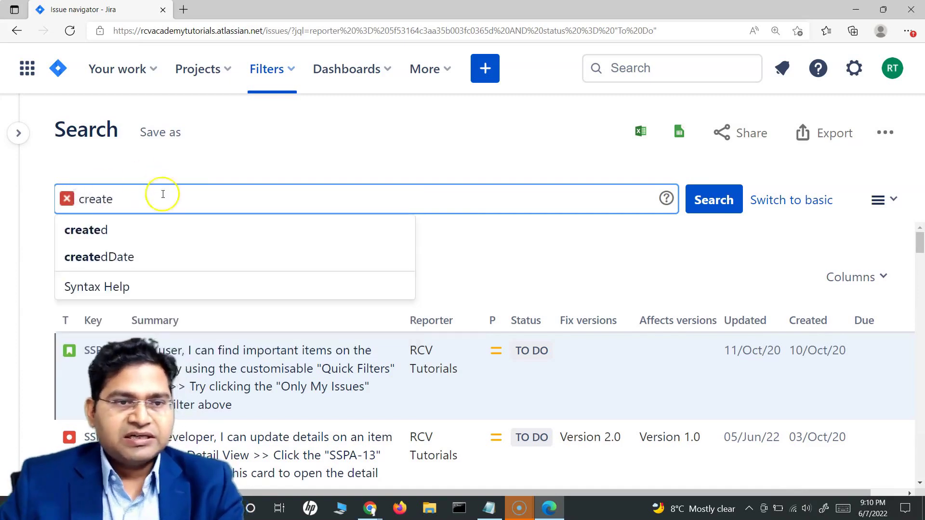
{"action": "left_click", "coordinate": [139, 231]}
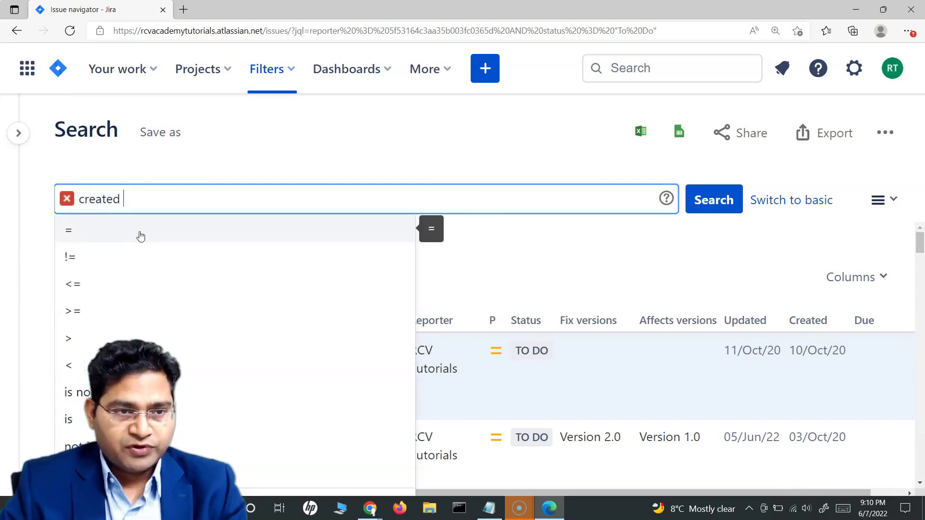
{"action": "left_click", "coordinate": [123, 312]}
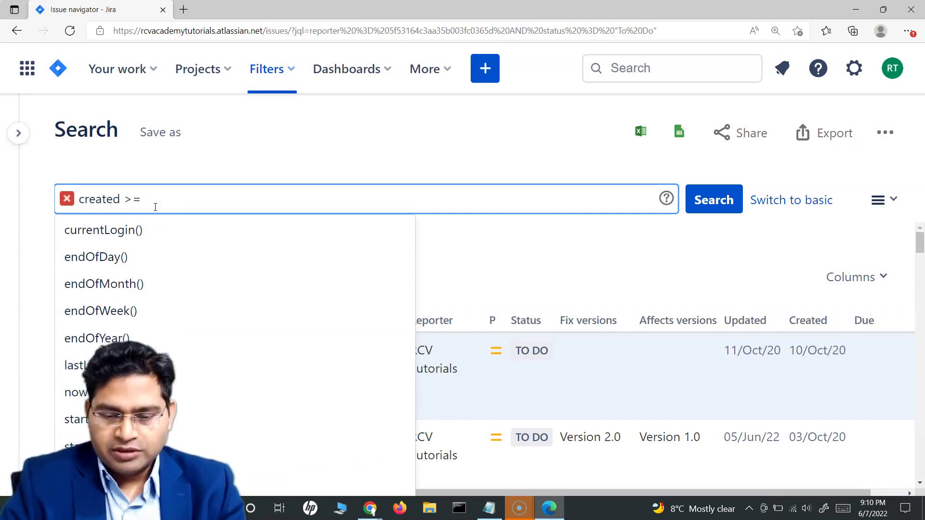
{"action": "type", "text": "'"}
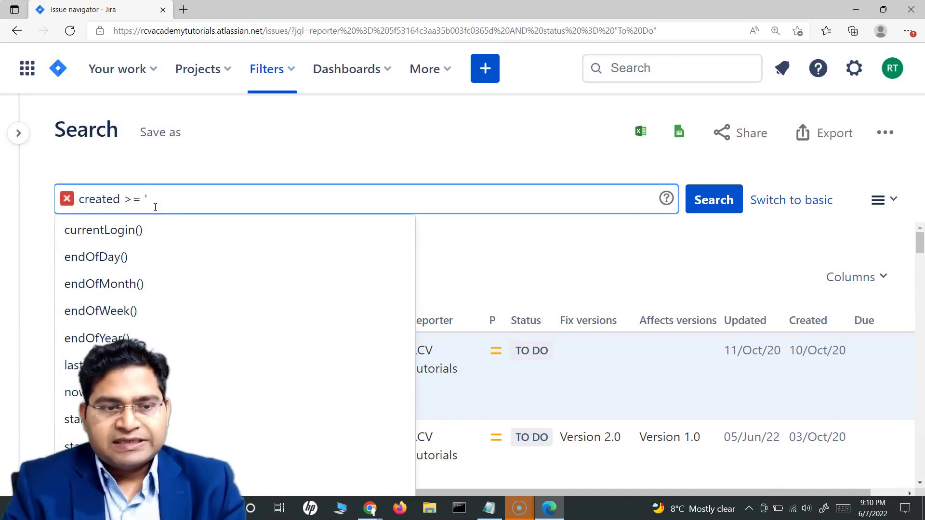
{"action": "type", "text": "20"}
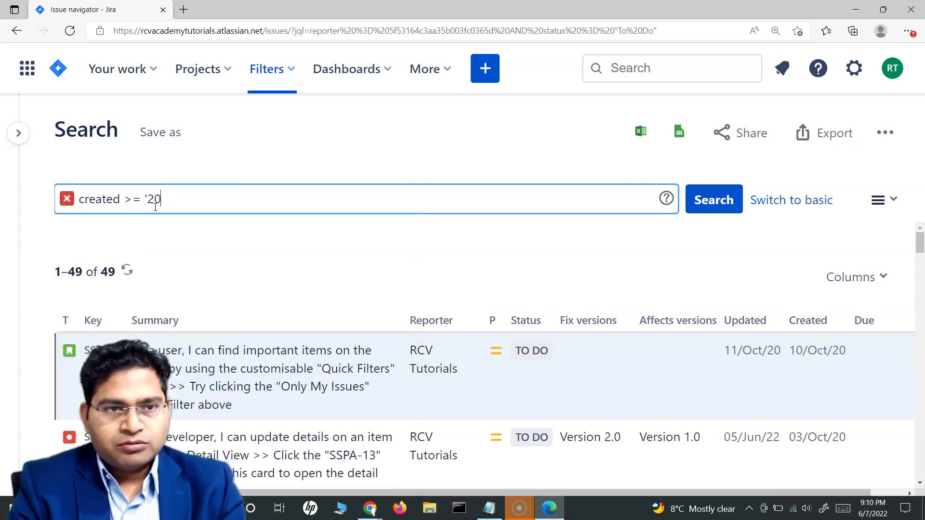
{"action": "type", "text": "22-"}
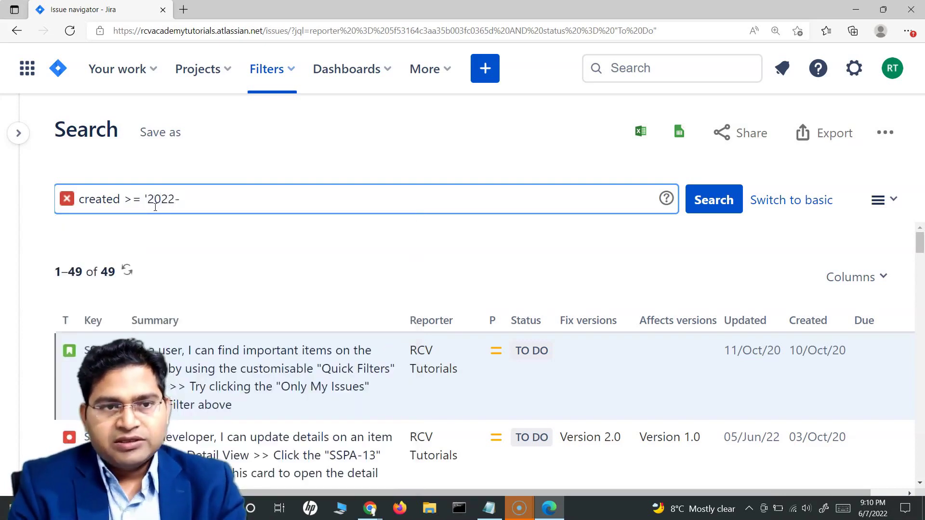
{"action": "type", "text": "06-05'"}
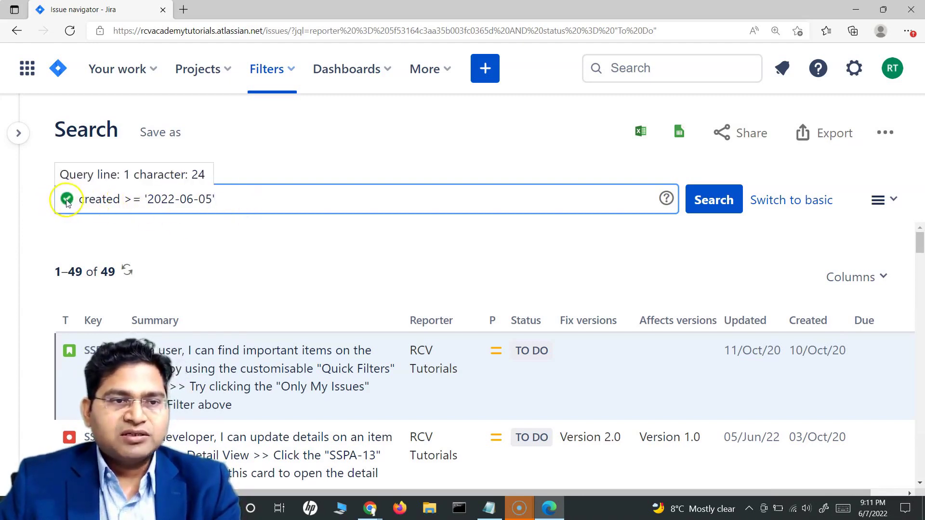
{"action": "left_click", "coordinate": [717, 206]}
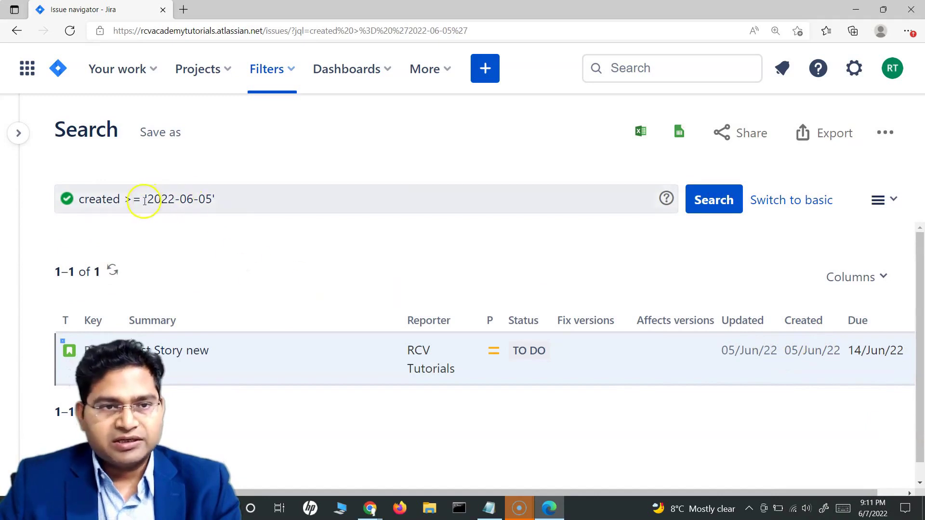
Step: Change the operator to <= and rerun, listing the 96 older issues
{"action": "left_click", "coordinate": [233, 199]}
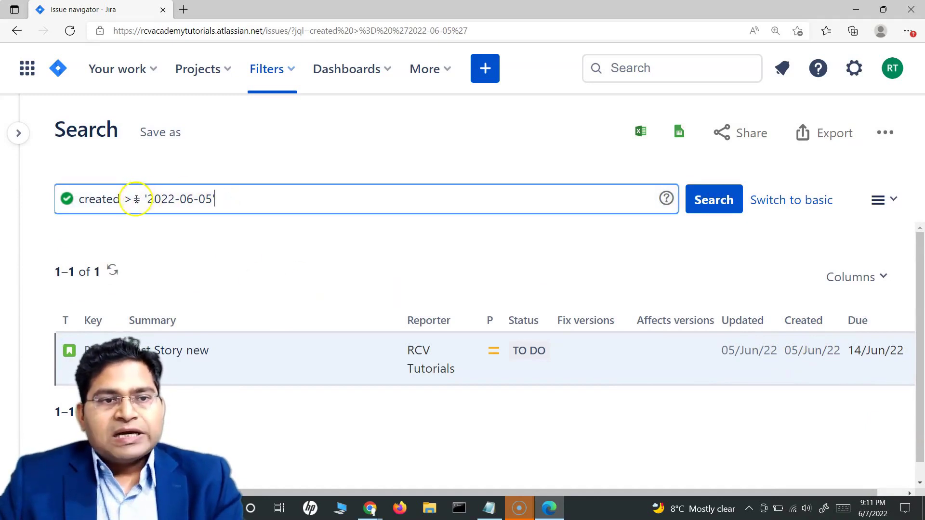
{"action": "left_click_drag", "start_coordinate": [136, 199], "coordinate": [117, 198]}
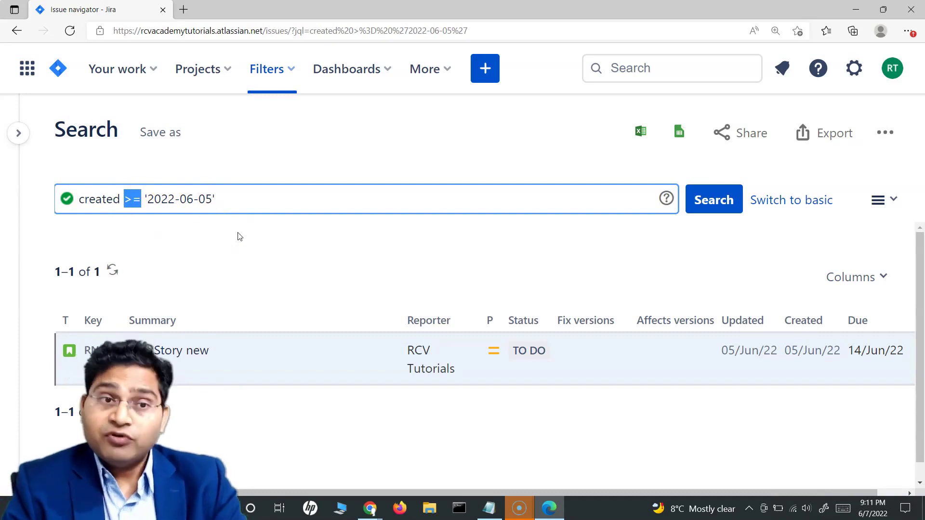
{"action": "type", "text": "<="}
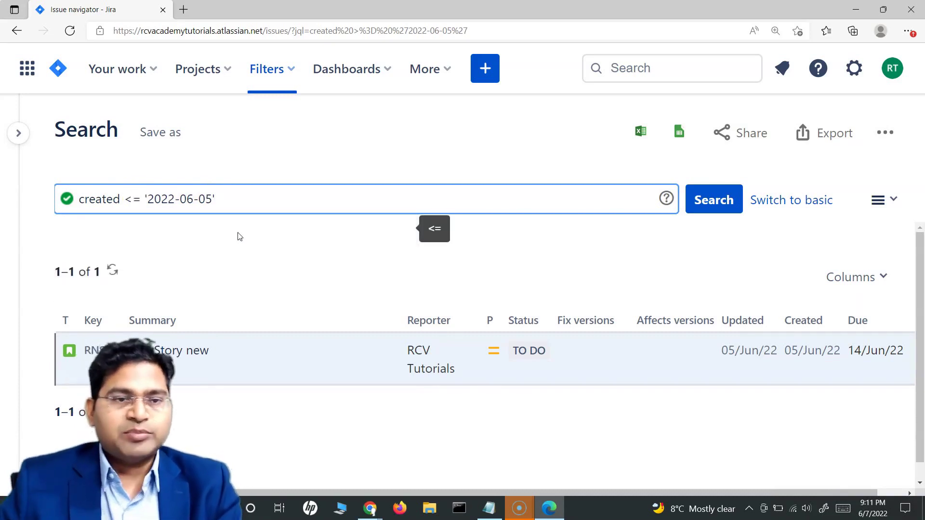
{"action": "left_click", "coordinate": [731, 198]}
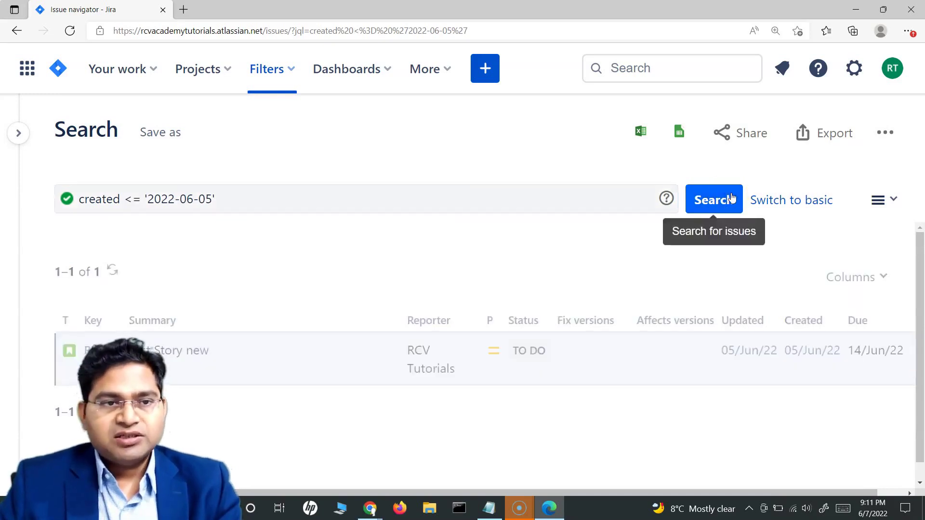
{"action": "scroll", "coordinate": [761, 347], "scroll_direction": "down", "scroll_amount": 2}
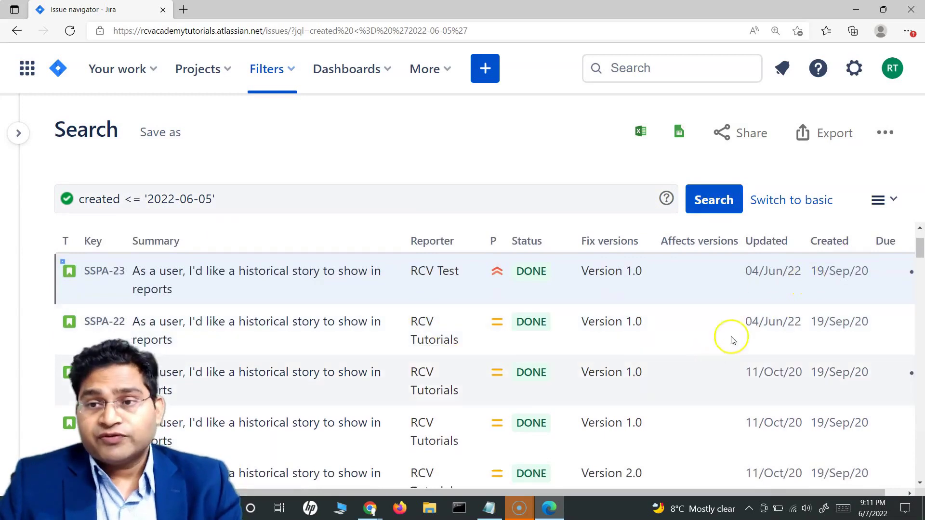
Step: Move the Created column to sit right after Status
{"action": "scroll", "coordinate": [815, 309], "scroll_direction": "up", "scroll_amount": 2}
{"action": "left_click", "coordinate": [826, 321]}
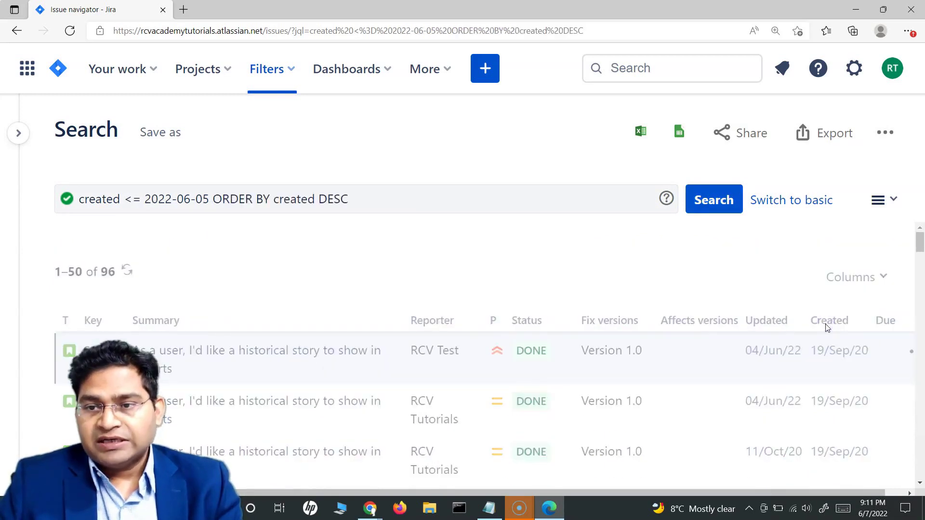
{"action": "scroll", "coordinate": [819, 347], "scroll_direction": "right", "scroll_amount": 3}
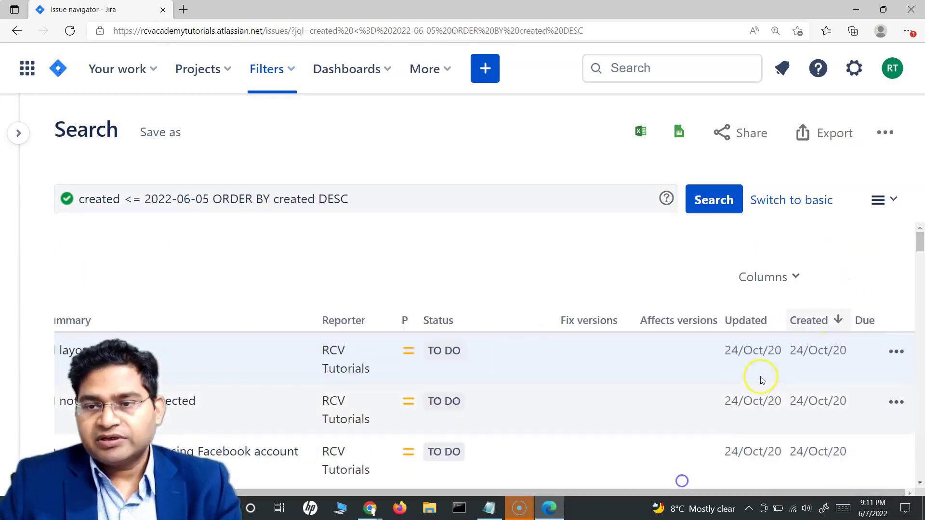
{"action": "left_click", "coordinate": [794, 276]}
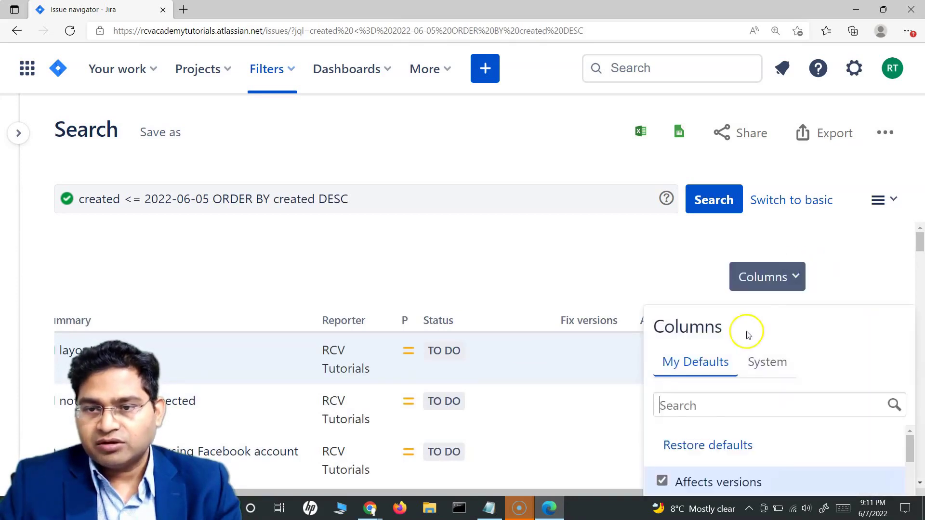
{"action": "left_click", "coordinate": [654, 270]}
{"action": "left_click", "coordinate": [809, 318]}
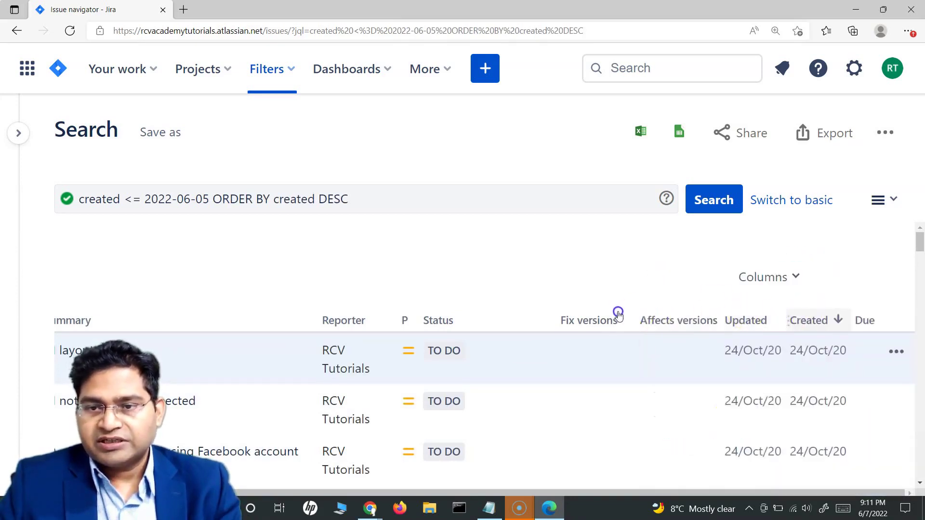
{"action": "left_click_drag", "start_coordinate": [618, 315], "coordinate": [544, 323]}
Step: Sort by Created ascending, then descending, and review the newest-first results
{"action": "left_click", "coordinate": [585, 323]}
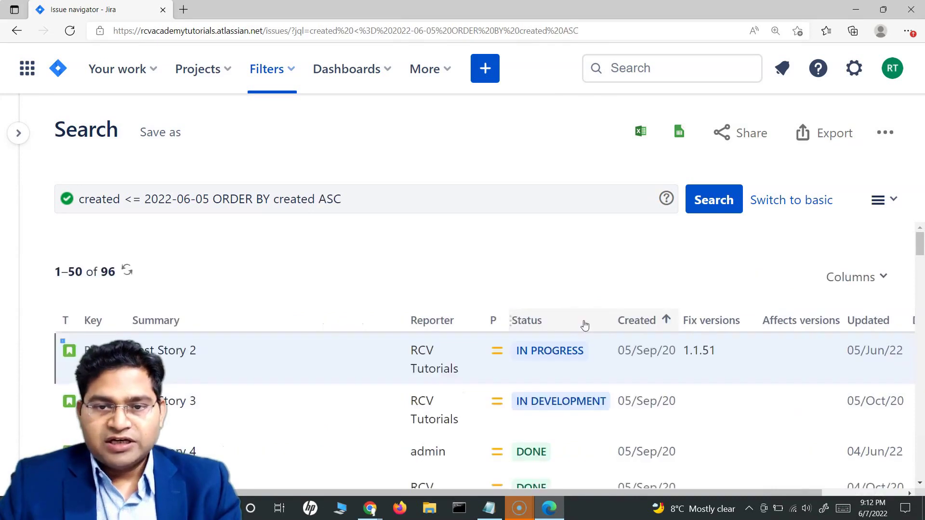
{"action": "left_click", "coordinate": [647, 321]}
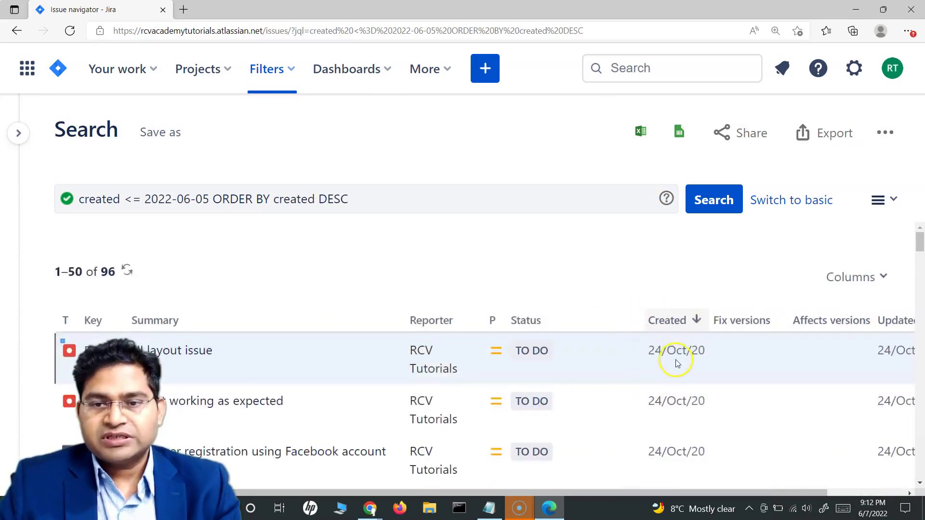
{"action": "scroll", "coordinate": [678, 363], "scroll_direction": "down", "scroll_amount": 20}
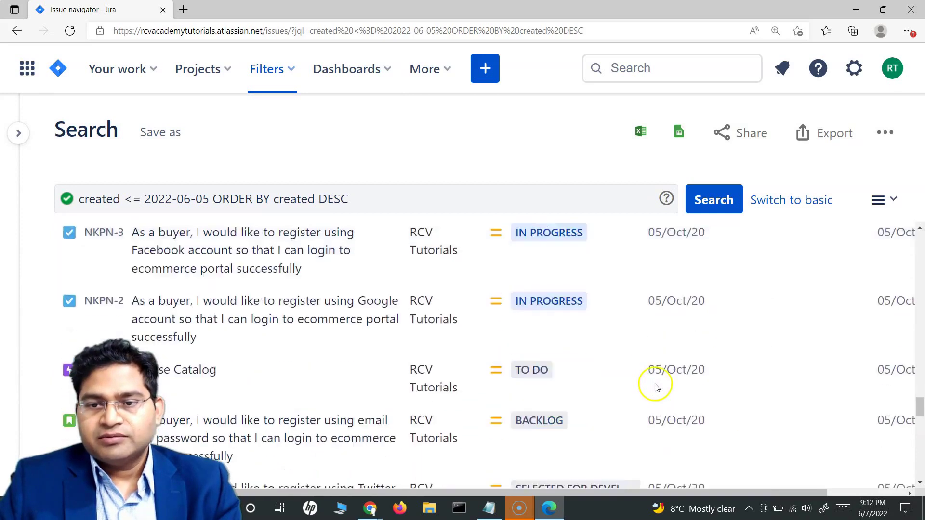
{"action": "scroll", "coordinate": [656, 388], "scroll_direction": "down", "scroll_amount": 15}
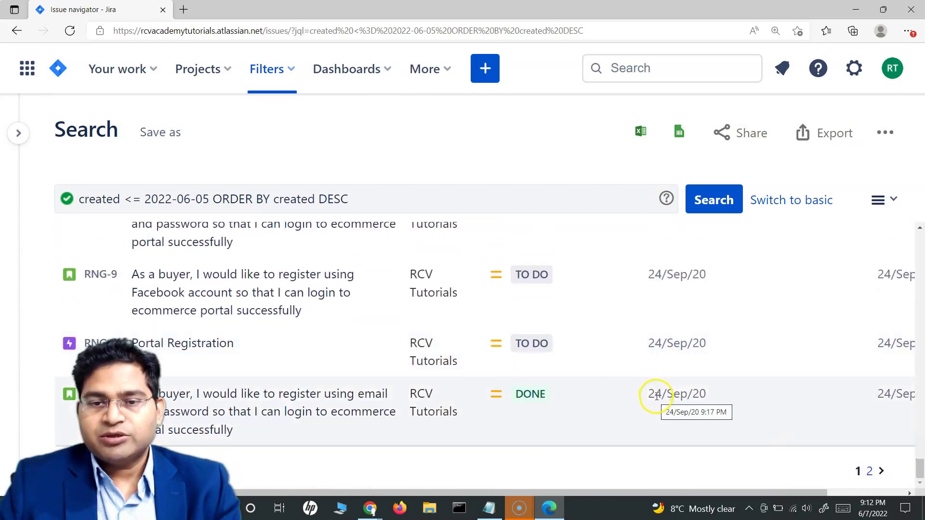
{"action": "scroll", "coordinate": [655, 391], "scroll_direction": "up", "scroll_amount": 5}
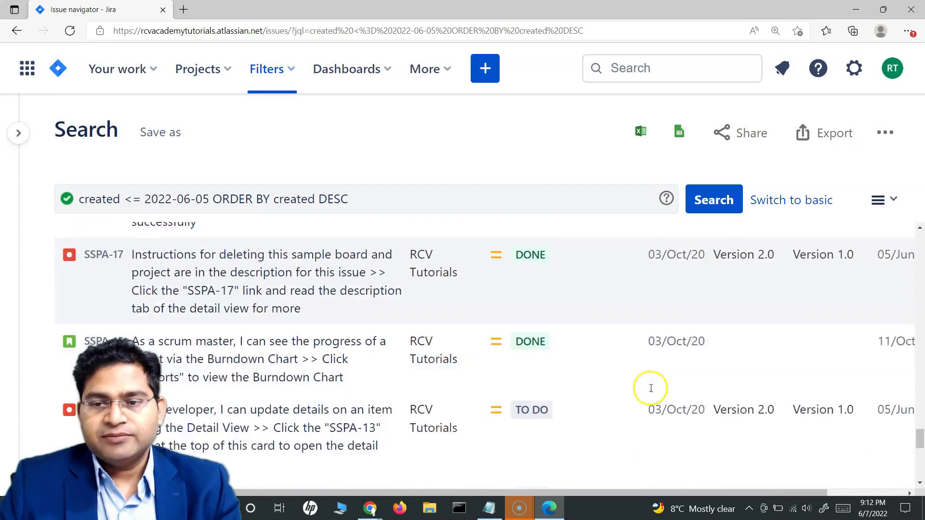
{"action": "scroll", "coordinate": [648, 388], "scroll_direction": "down", "scroll_amount": 3}
{"action": "scroll", "coordinate": [648, 388], "scroll_direction": "up", "scroll_amount": 5}
{"action": "scroll", "coordinate": [652, 381], "scroll_direction": "up", "scroll_amount": 10}
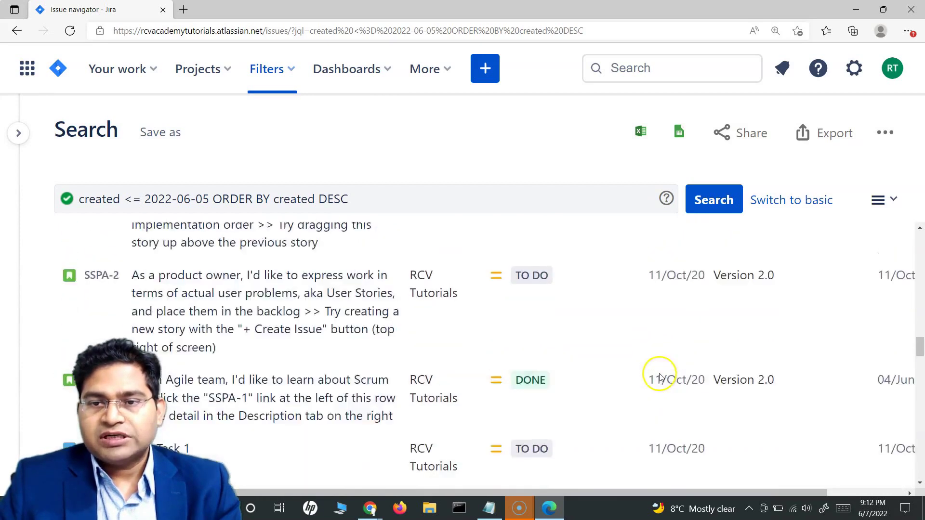
{"action": "scroll", "coordinate": [681, 326], "scroll_direction": "up", "scroll_amount": 10}
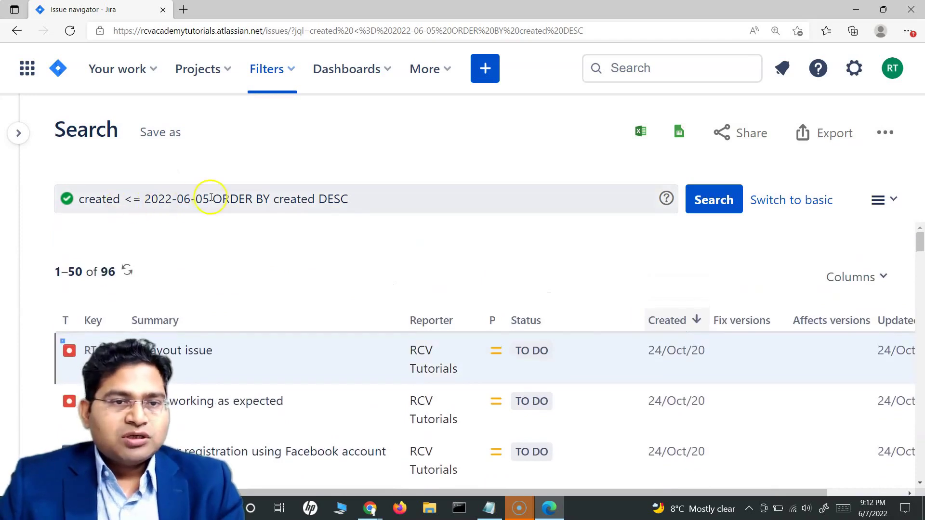
Step: Remove ORDER BY created DESC and run created < 2022-06-05
{"action": "left_click_drag", "start_coordinate": [211, 197], "coordinate": [388, 196]}
{"action": "key", "text": "BackSpace"}
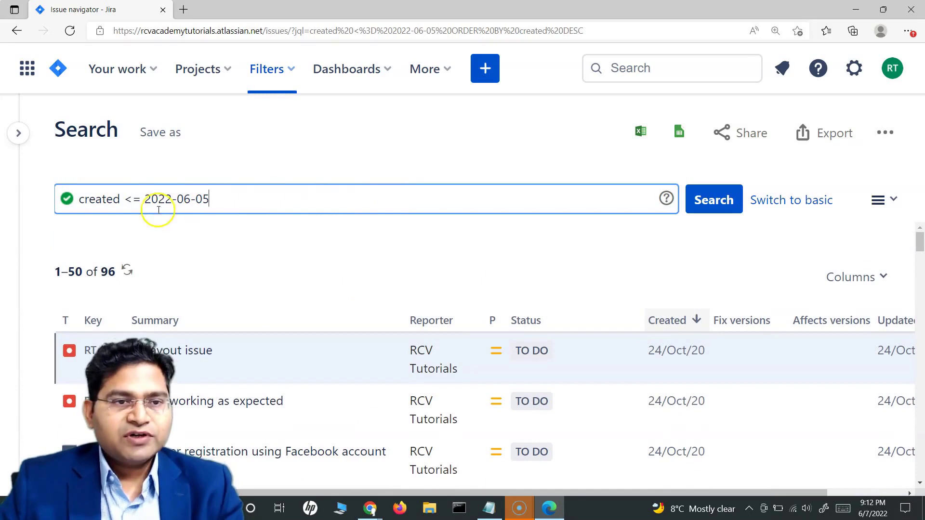
{"action": "left_click", "coordinate": [138, 199]}
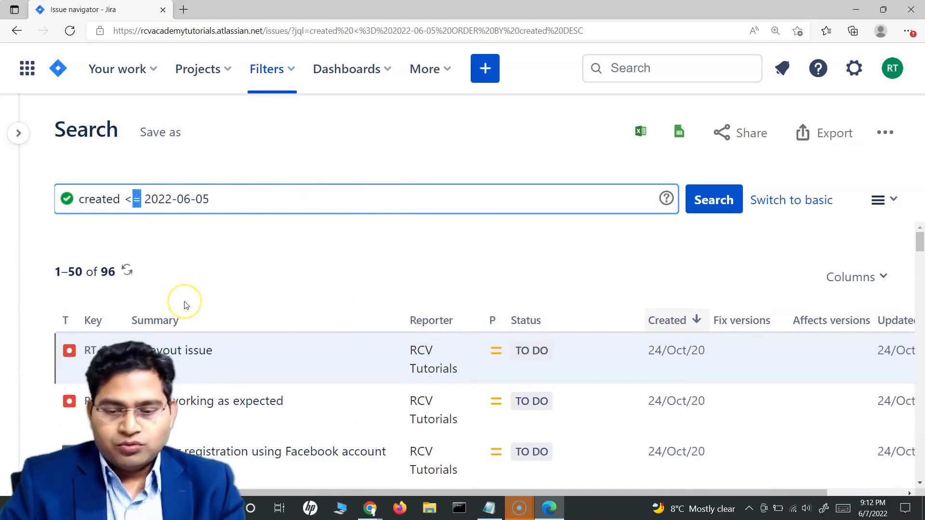
{"action": "key", "text": "BackSpace"}
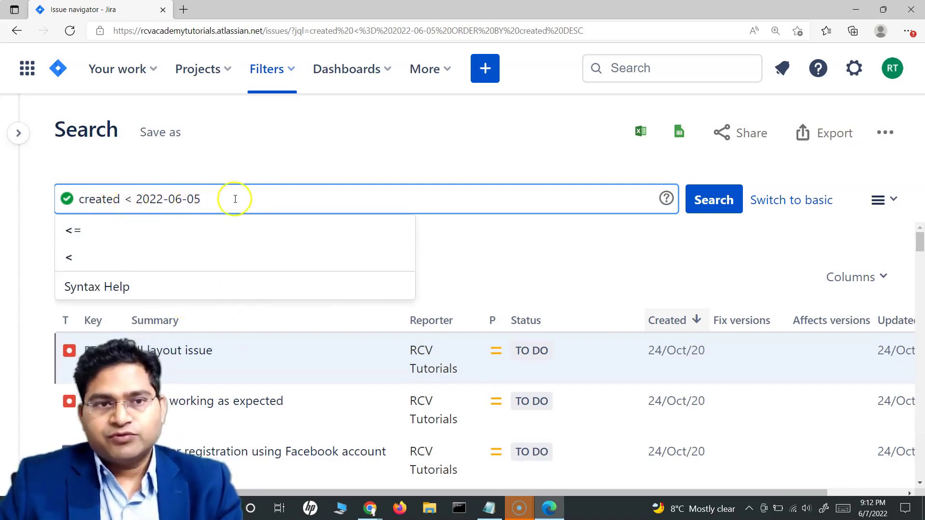
{"action": "left_click", "coordinate": [713, 199]}
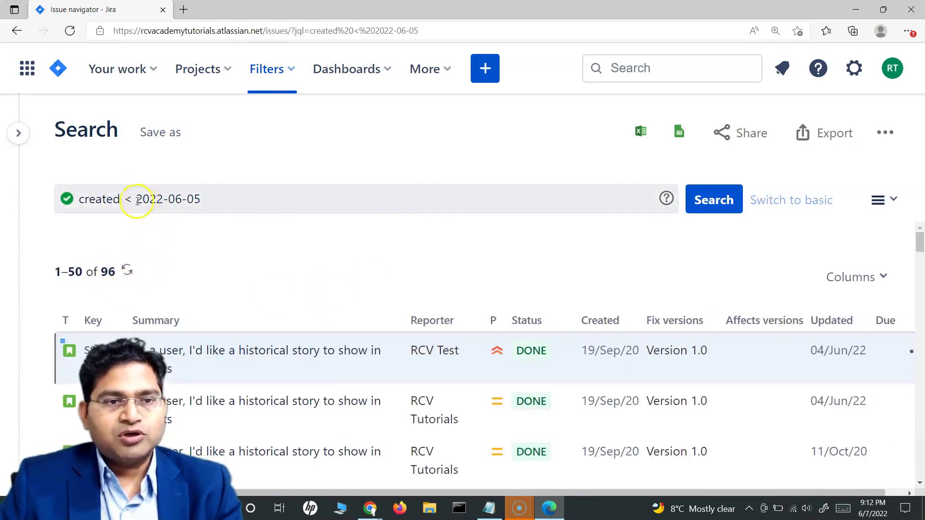
Step: Change the query's operator from < to > for created > 2022-06-05
{"action": "left_click_drag", "start_coordinate": [137, 200], "coordinate": [217, 200]}
{"action": "left_click", "coordinate": [217, 200]}
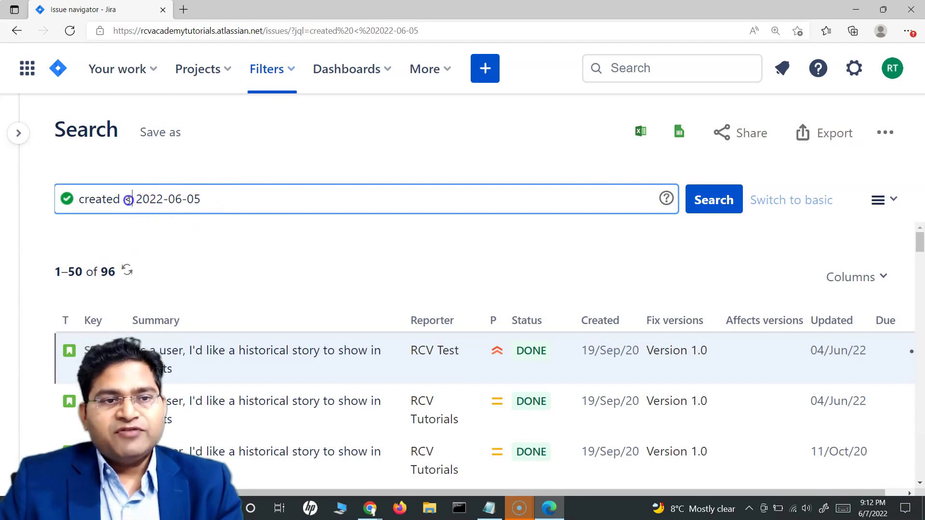
{"action": "type", "text": ">"}
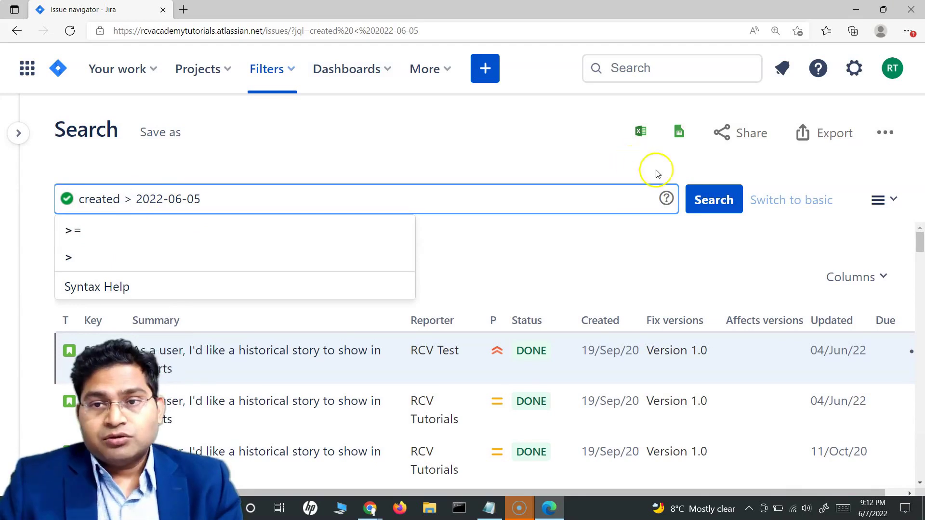
Step: Run the created > 2022-06-05 search and examine the operator and date in the query
{"action": "left_click", "coordinate": [713, 200]}
{"action": "mouse_move", "coordinate": [563, 355]}
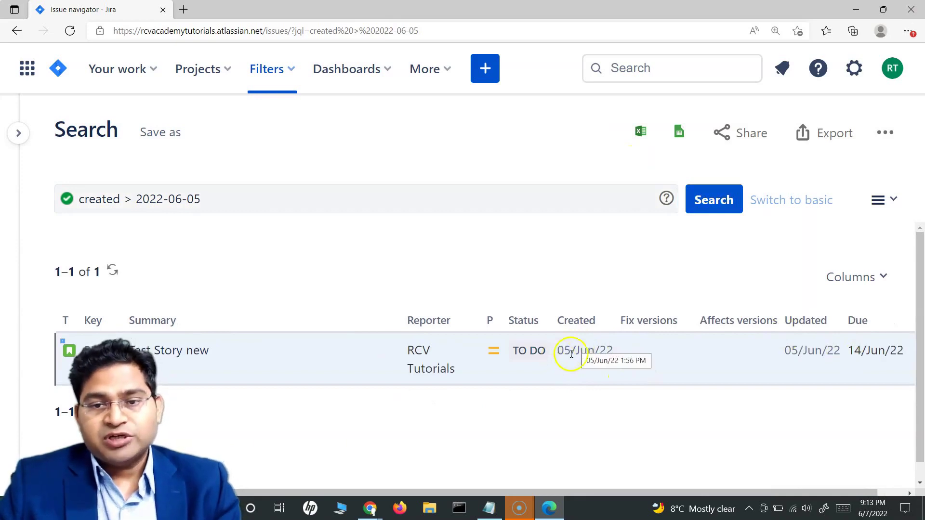
{"action": "double_click", "coordinate": [128, 200]}
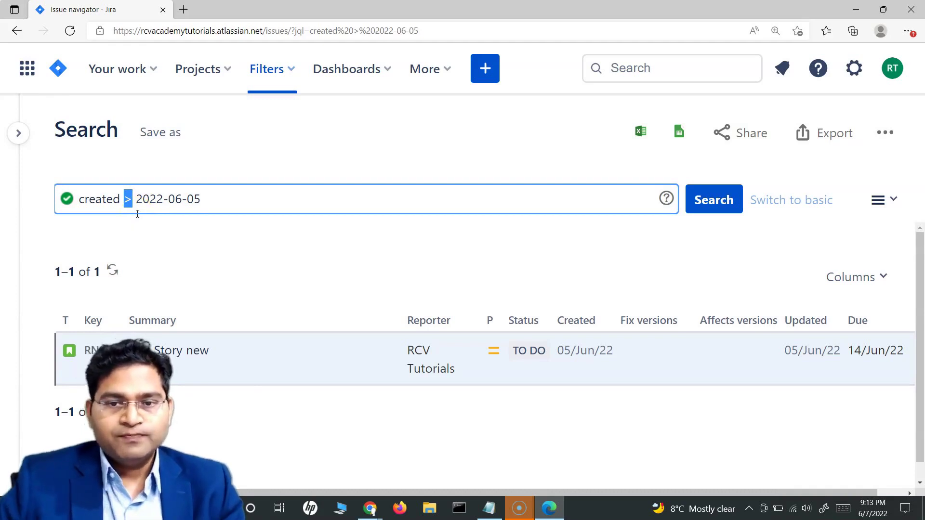
{"action": "mouse_move", "coordinate": [554, 339]}
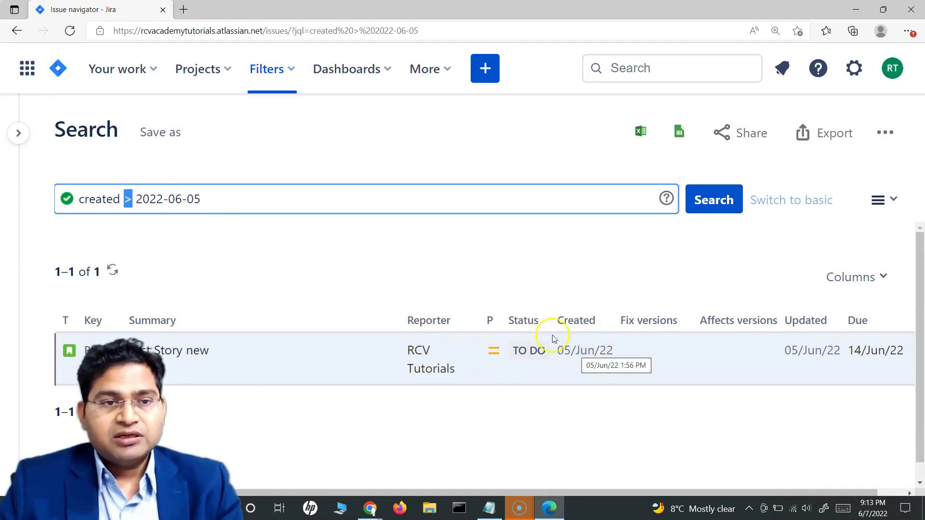
{"action": "left_click", "coordinate": [129, 199]}
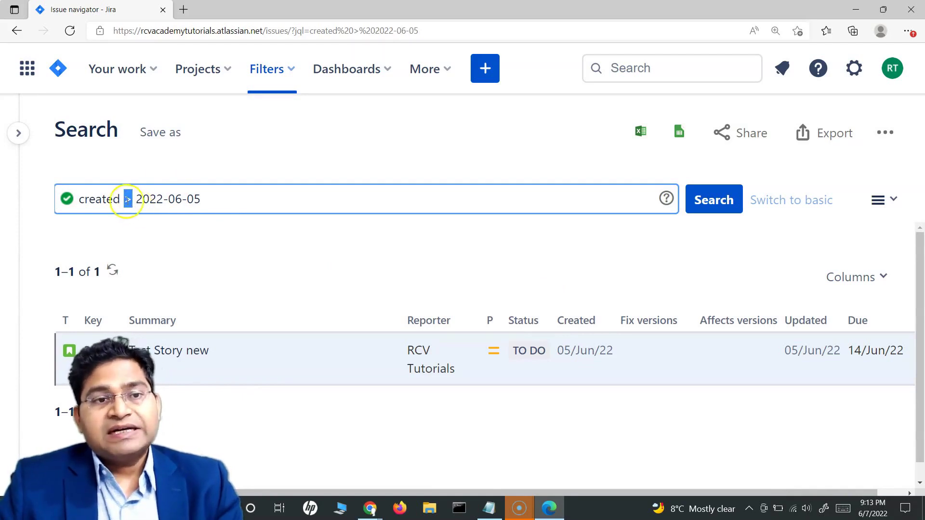
{"action": "left_click", "coordinate": [125, 200]}
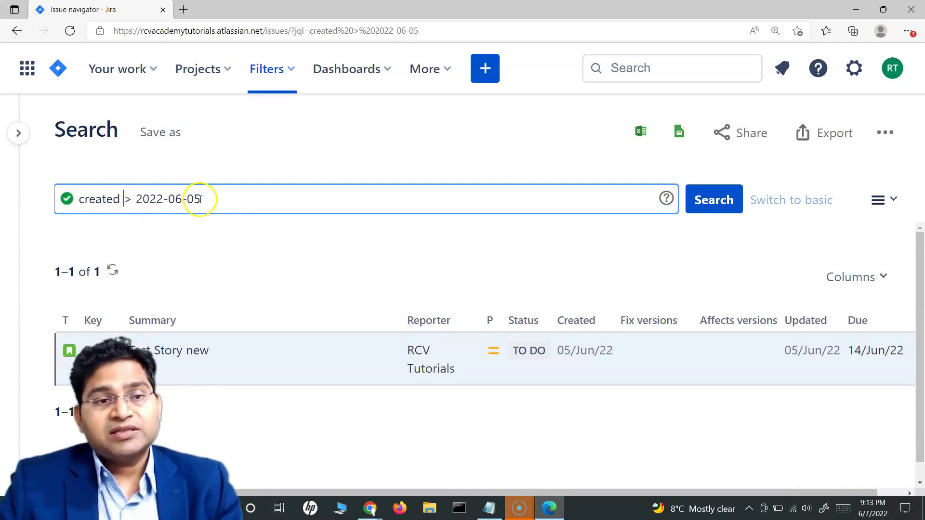
{"action": "left_click_drag", "start_coordinate": [203, 199], "coordinate": [135, 199]}
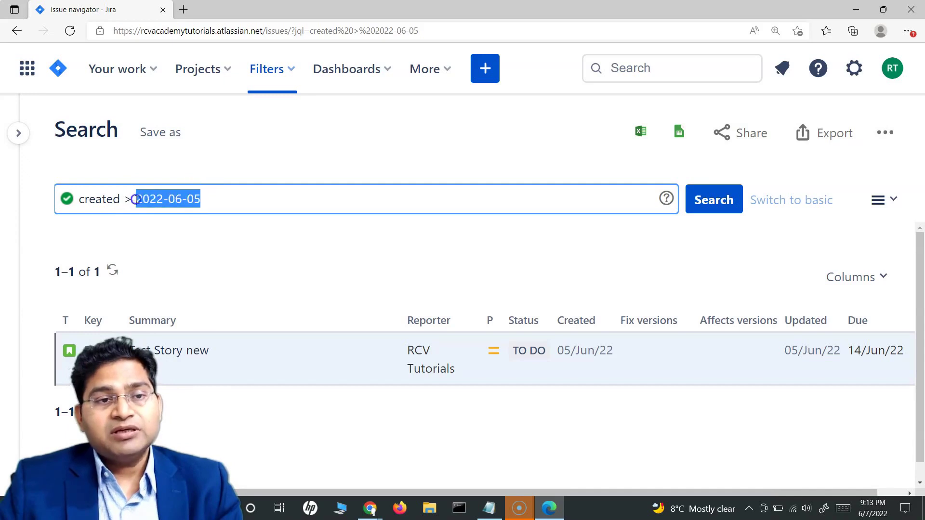
{"action": "left_click", "coordinate": [170, 199]}
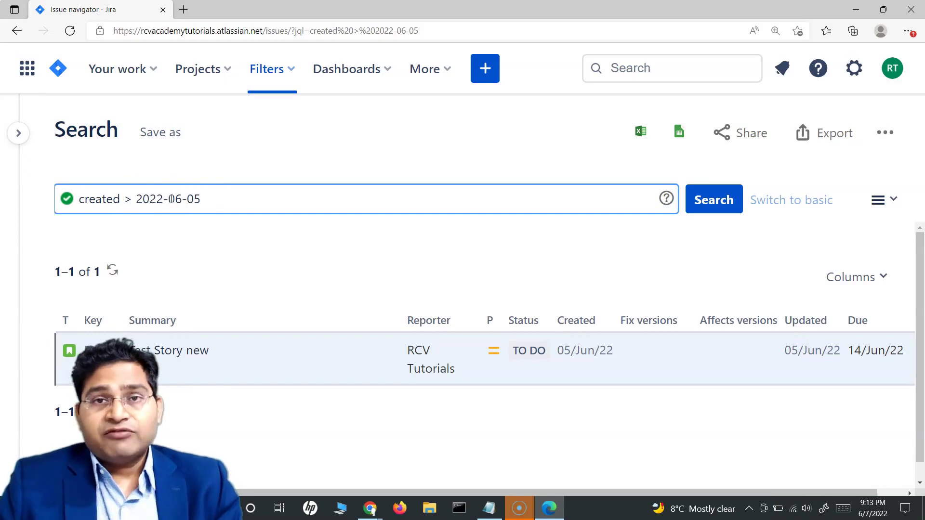
Step: Check the Created tooltip showing the single issue was created 05/Jun/22 1:56 PM
{"action": "left_click", "coordinate": [211, 199]}
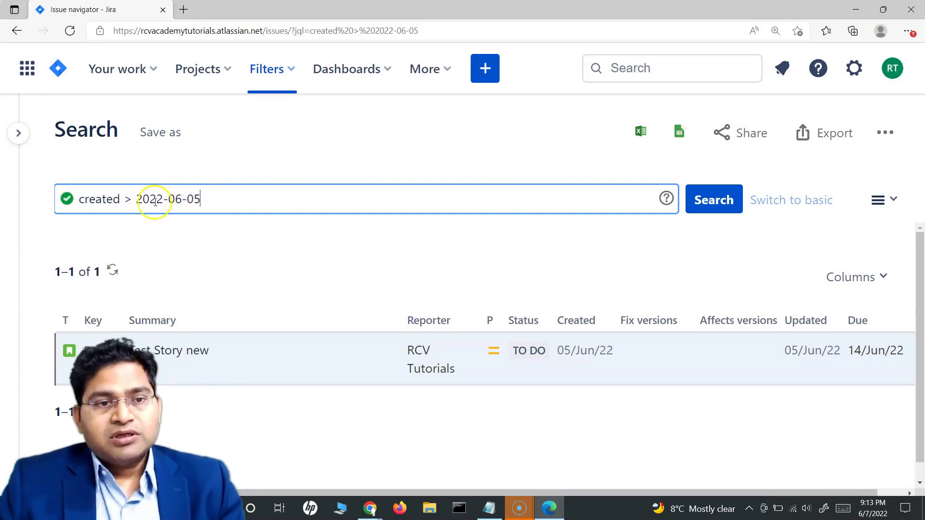
{"action": "left_click", "coordinate": [210, 199]}
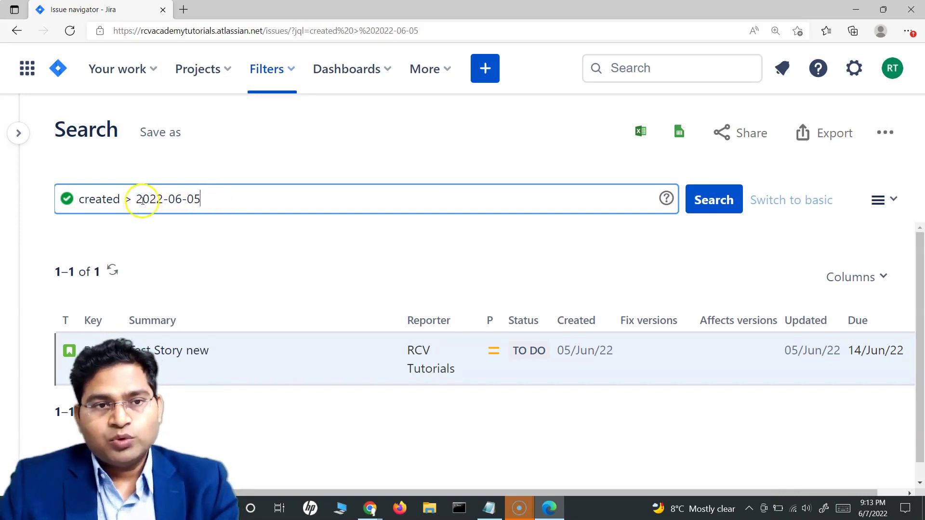
{"action": "left_click_drag", "start_coordinate": [138, 199], "coordinate": [197, 199]}
{"action": "left_click", "coordinate": [219, 198]}
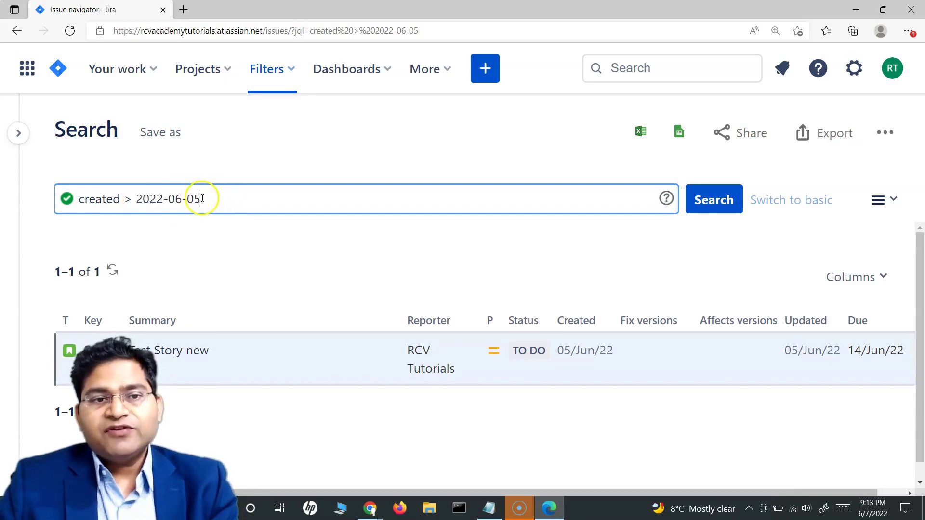
{"action": "left_click_drag", "start_coordinate": [205, 199], "coordinate": [139, 196]}
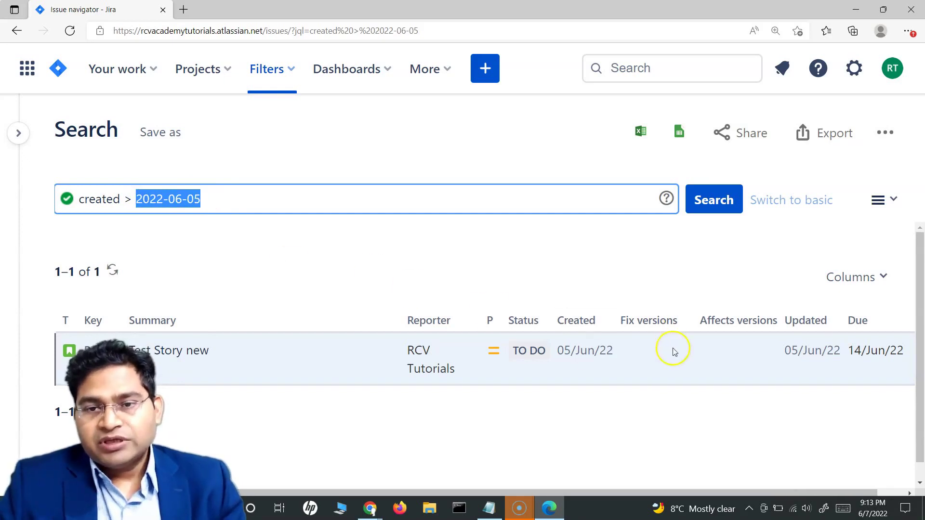
{"action": "mouse_move", "coordinate": [585, 353]}
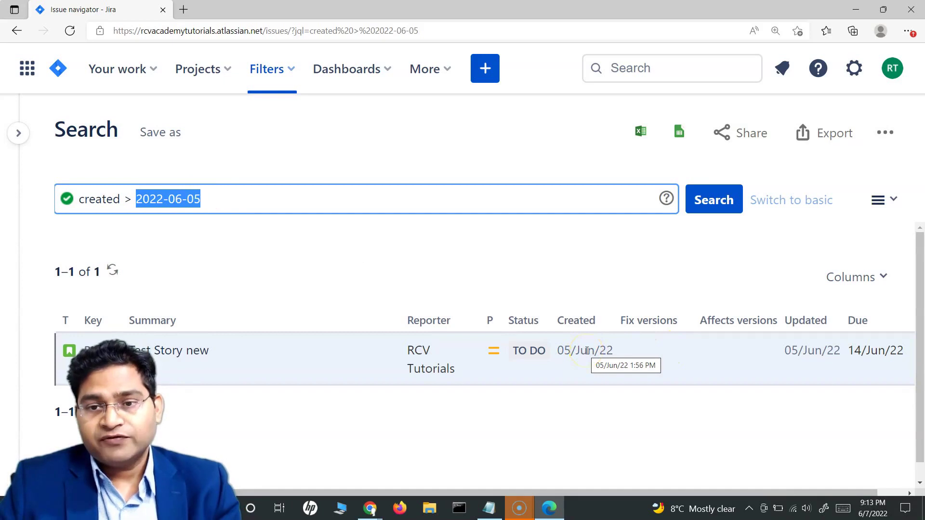
{"action": "left_click", "coordinate": [583, 350]}
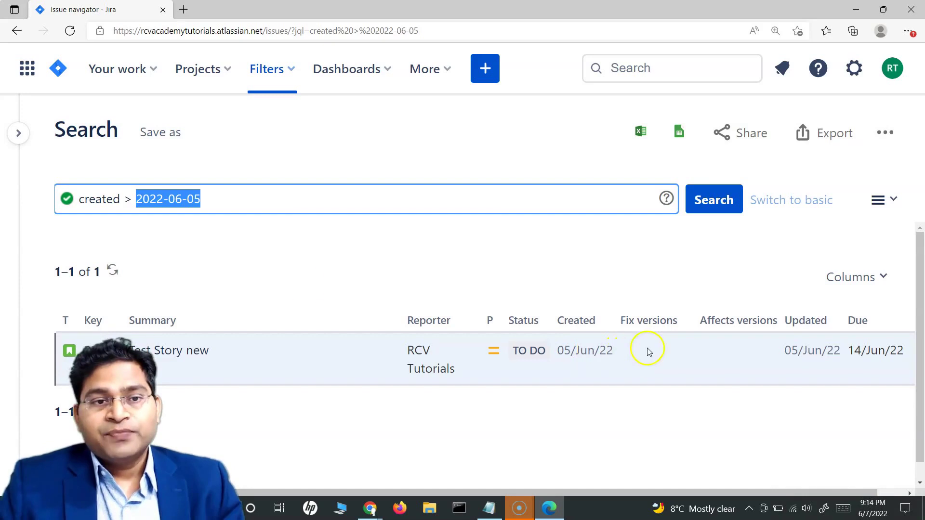
{"action": "left_click", "coordinate": [239, 204]}
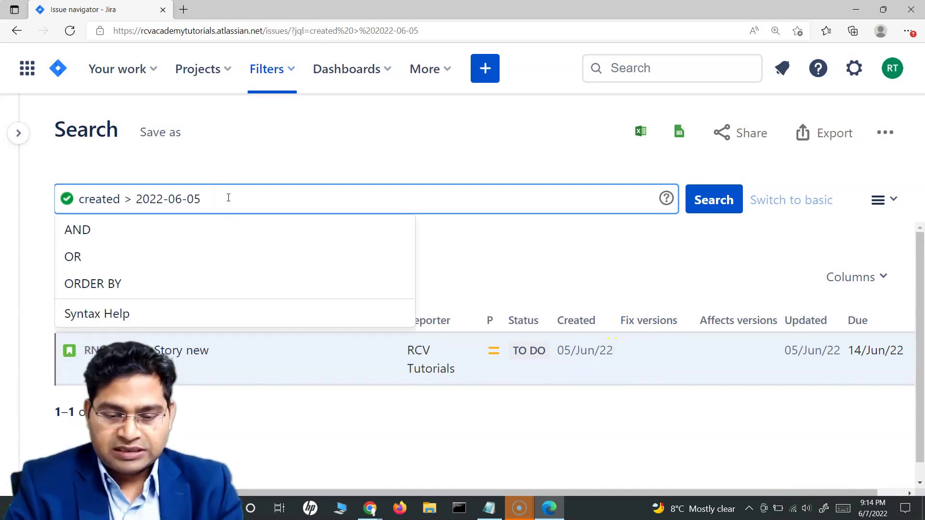
{"action": "type", "text": ")"}
{"action": "key", "text": "BackSpace"}
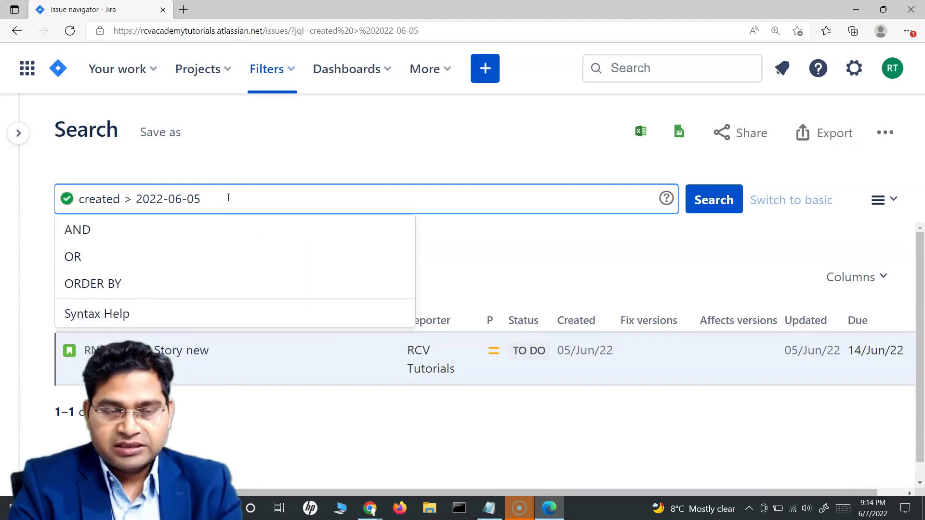
{"action": "type", "text": "00:00"}
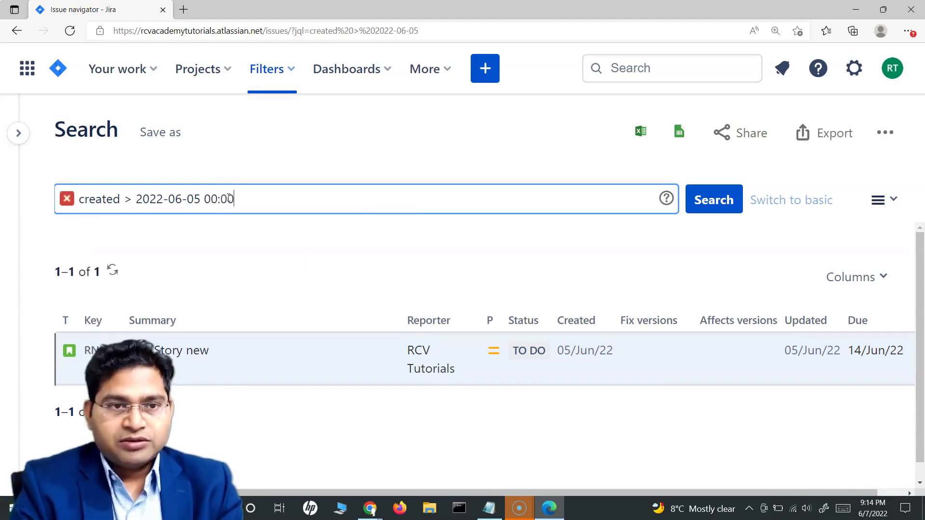
{"action": "left_click_drag", "start_coordinate": [204, 199], "coordinate": [234, 199]}
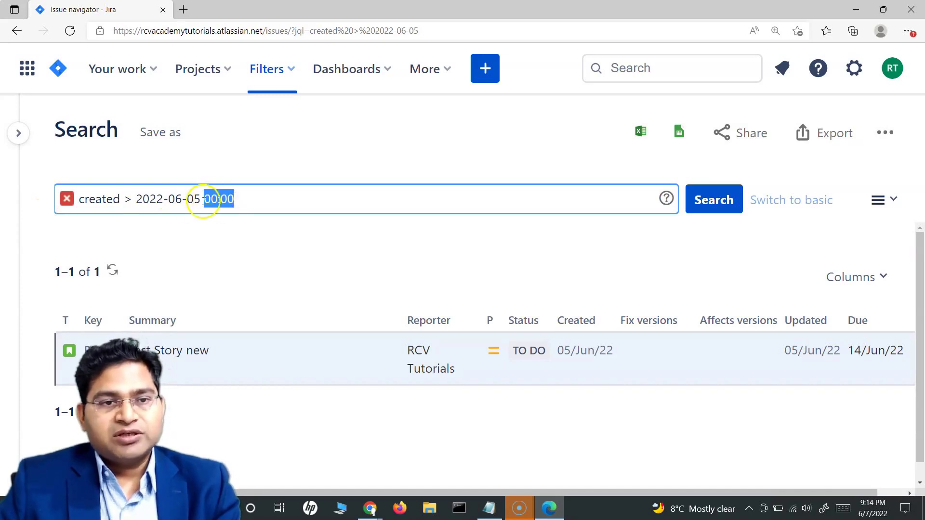
{"action": "left_click_drag", "start_coordinate": [241, 198], "coordinate": [208, 197]}
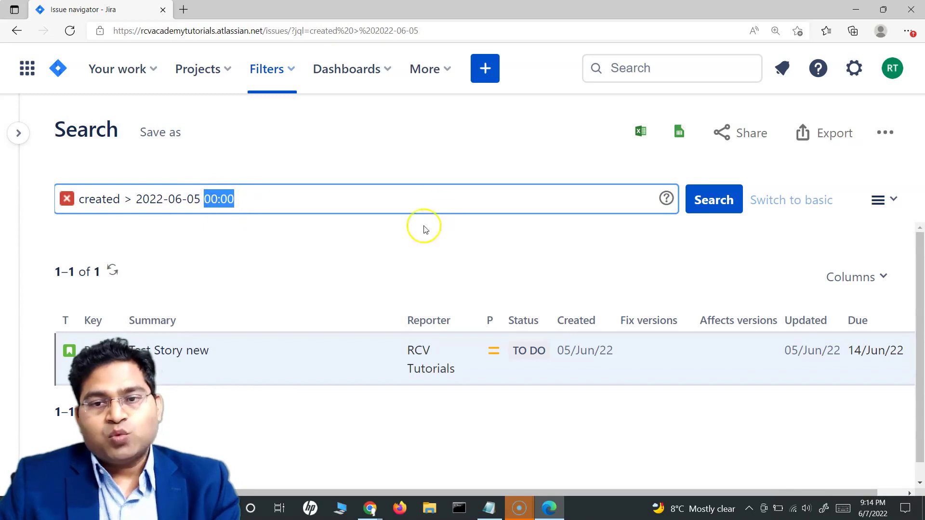
{"action": "left_click_drag", "start_coordinate": [136, 199], "coordinate": [238, 198]}
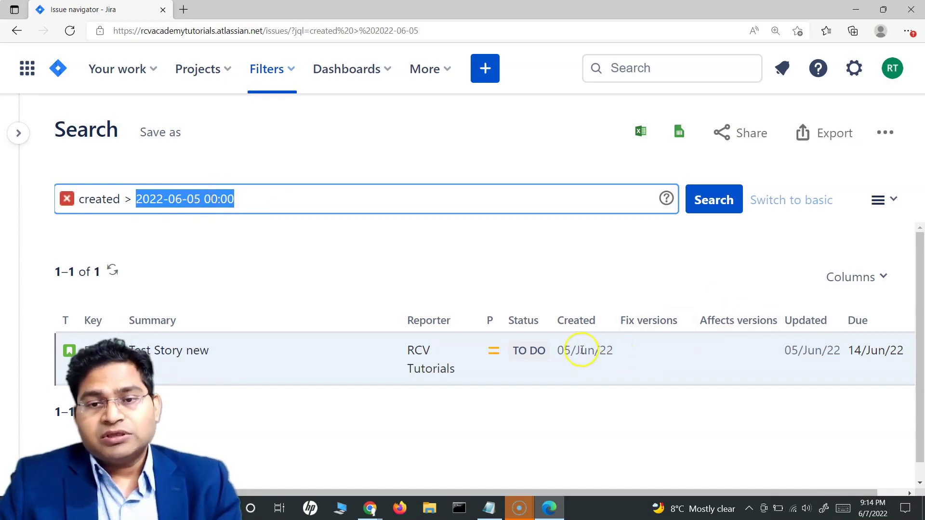
Step: Compare the query with the Created timestamp and select the hour 00 for replacement
{"action": "mouse_move", "coordinate": [580, 351]}
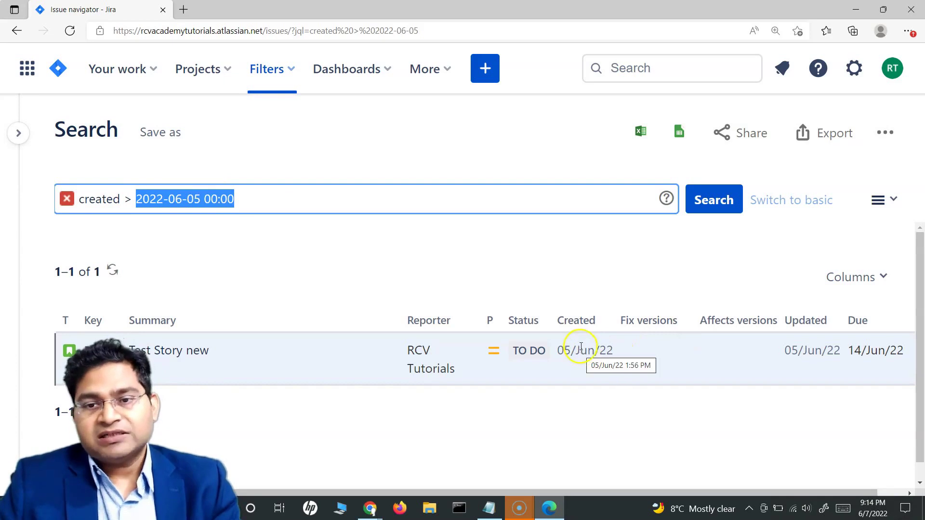
{"action": "left_click", "coordinate": [213, 200]}
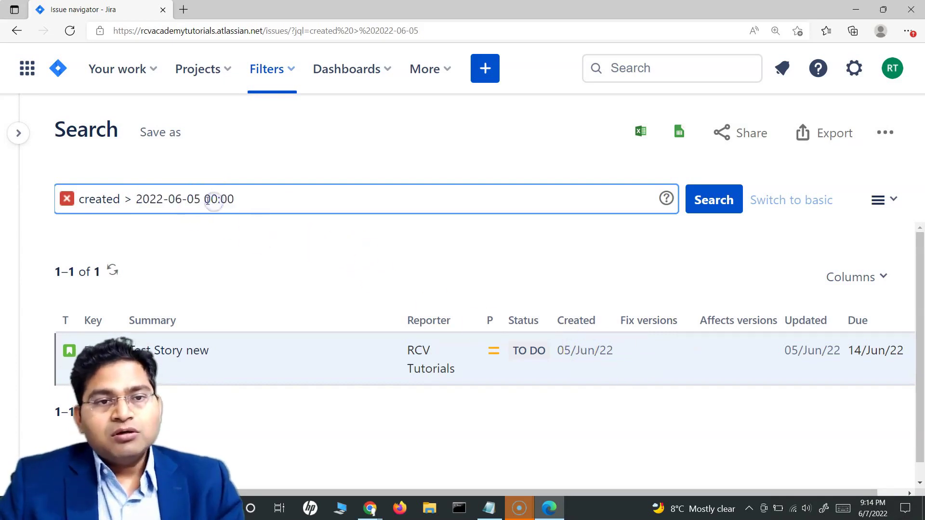
{"action": "double_click", "coordinate": [214, 200]}
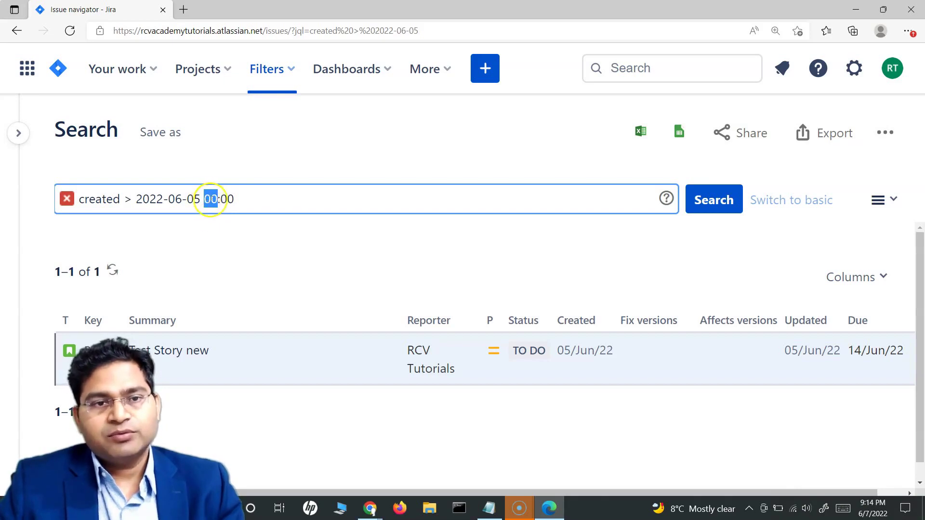
{"action": "mouse_move", "coordinate": [578, 351]}
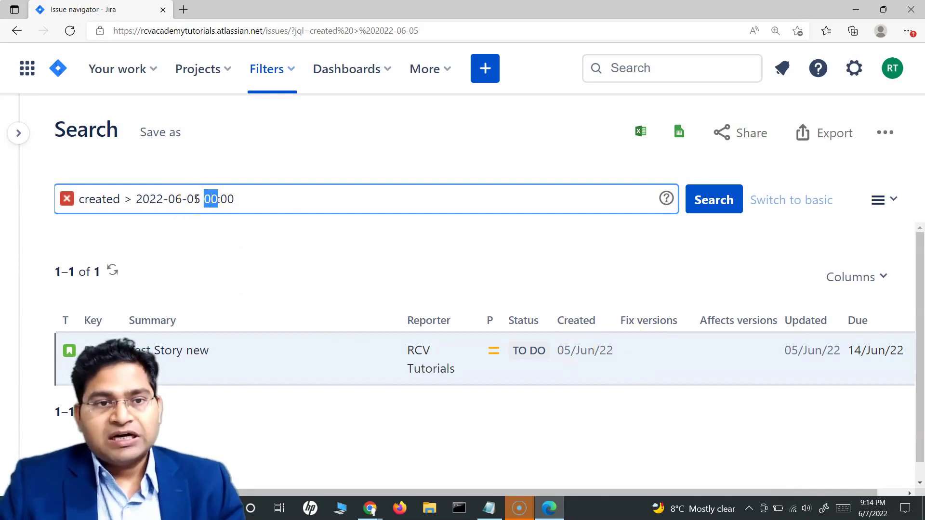
{"action": "left_click_drag", "start_coordinate": [200, 200], "coordinate": [194, 199]}
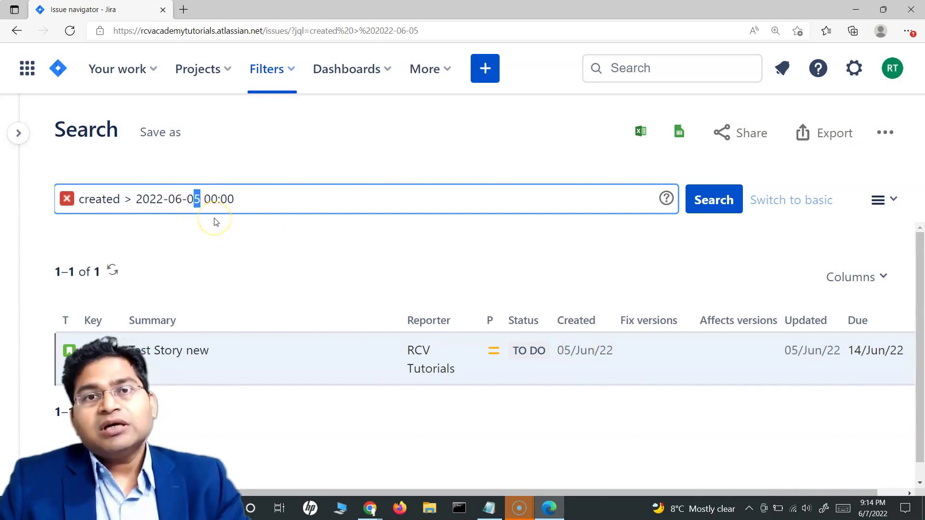
{"action": "left_click_drag", "start_coordinate": [205, 199], "coordinate": [233, 198]}
{"action": "left_click", "coordinate": [212, 199]}
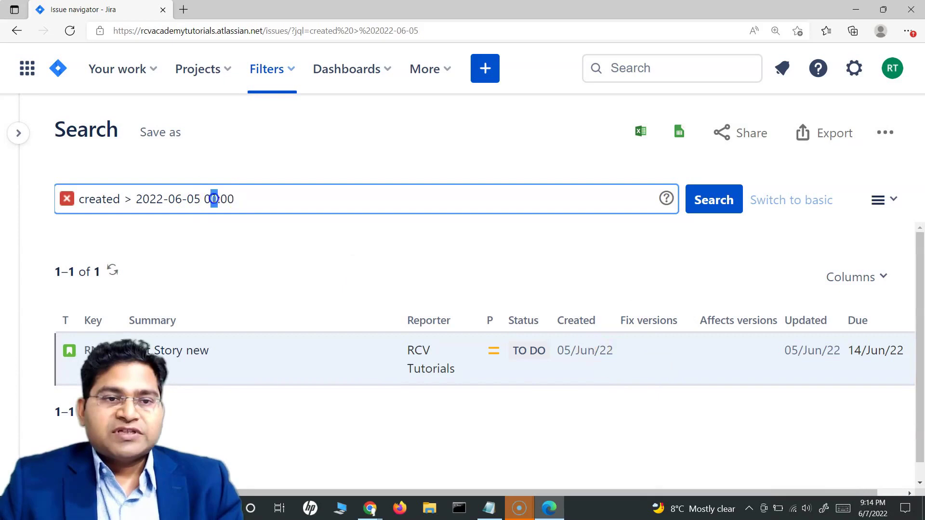
{"action": "double_click", "coordinate": [210, 199]}
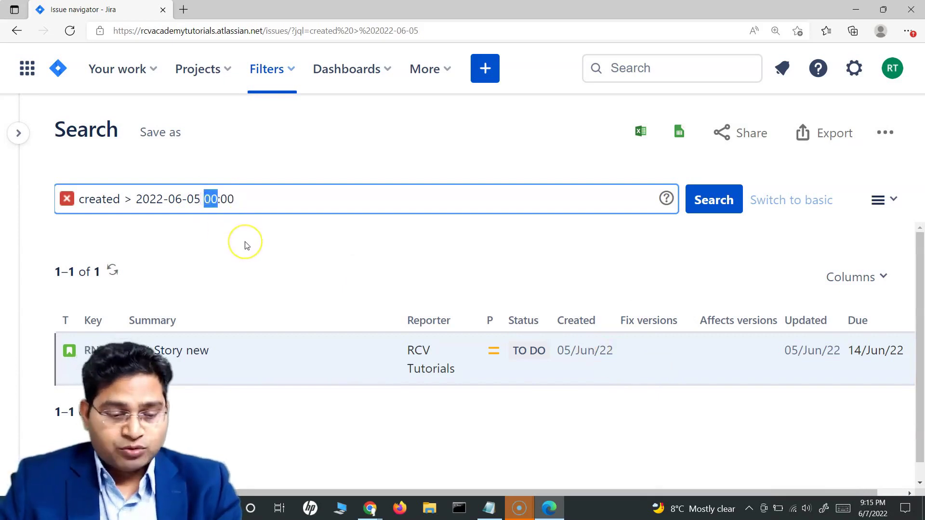
{"action": "type", "text": "13"}
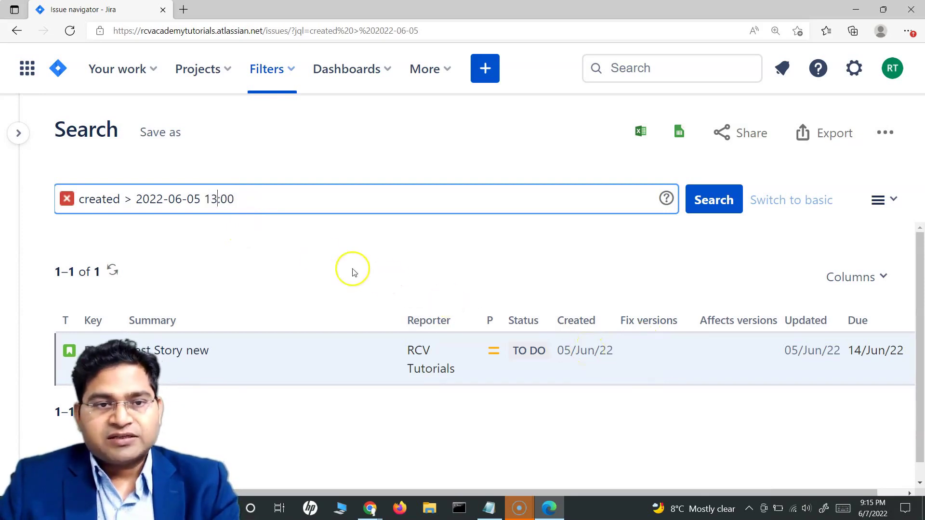
{"action": "double_click", "coordinate": [223, 199]}
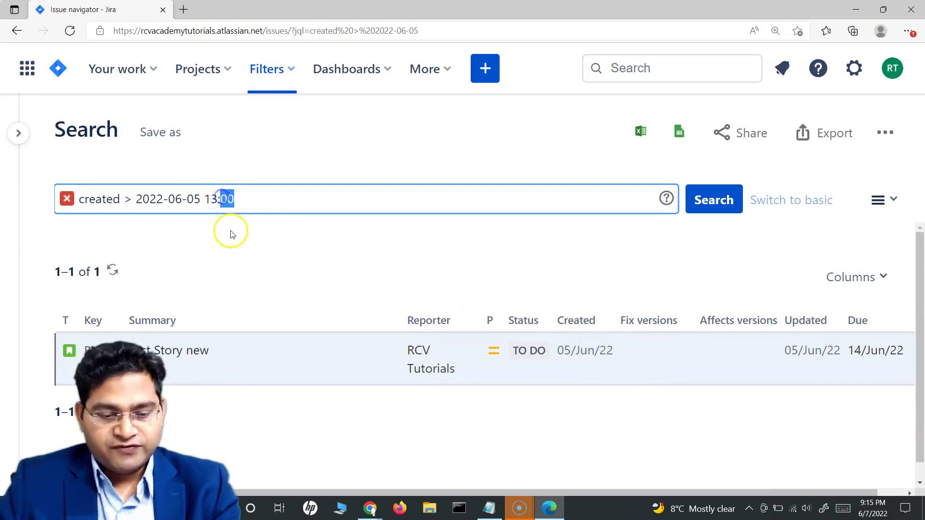
{"action": "type", "text": "56"}
{"action": "left_click", "coordinate": [135, 199]}
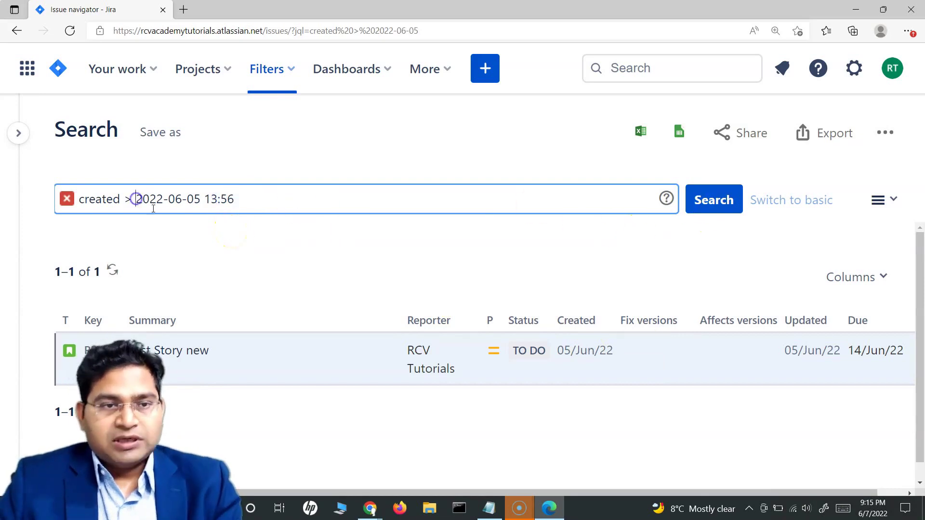
{"action": "type", "text": "'"}
{"action": "left_click", "coordinate": [236, 199]}
{"action": "type", "text": "'"}
{"action": "left_click", "coordinate": [717, 202]}
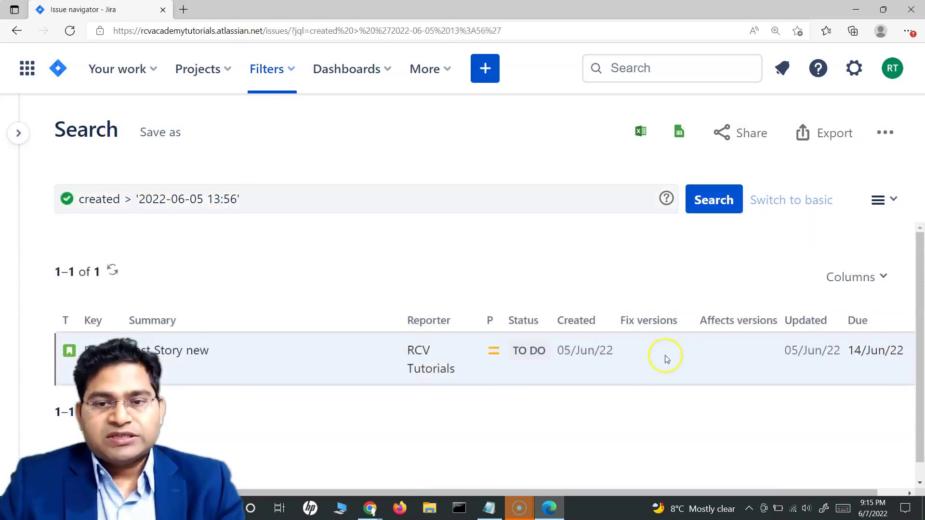
Step: Change the query's time from 13:56 to 13:57
{"action": "left_click_drag", "start_coordinate": [238, 197], "coordinate": [233, 198]}
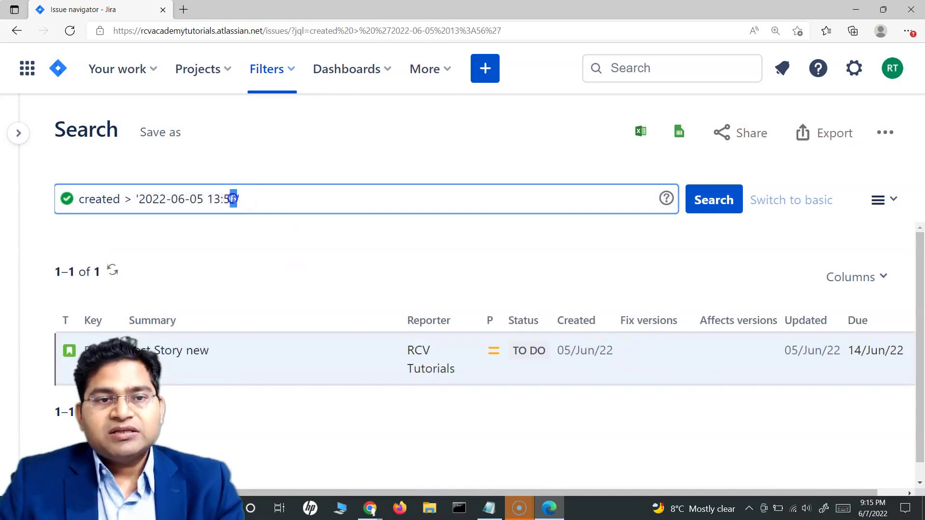
{"action": "type", "text": "7"}
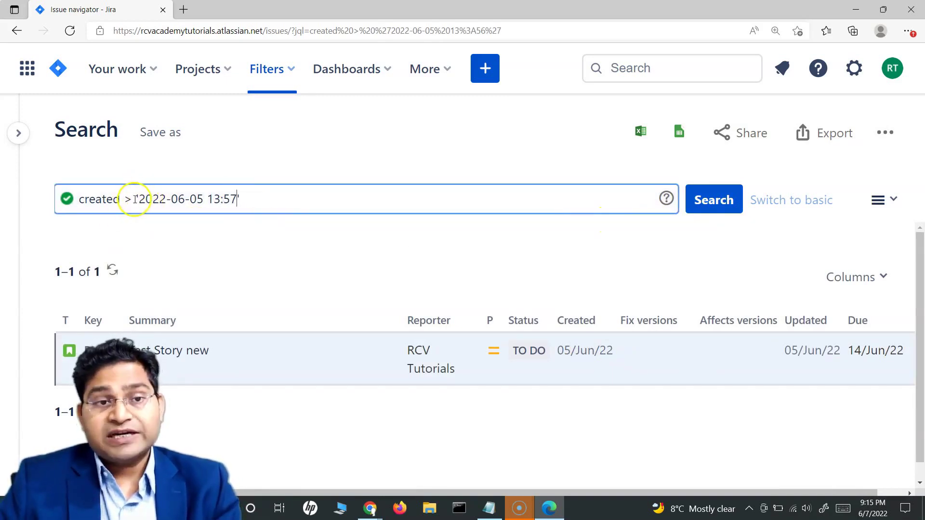
{"action": "left_click_drag", "start_coordinate": [135, 199], "coordinate": [245, 200]}
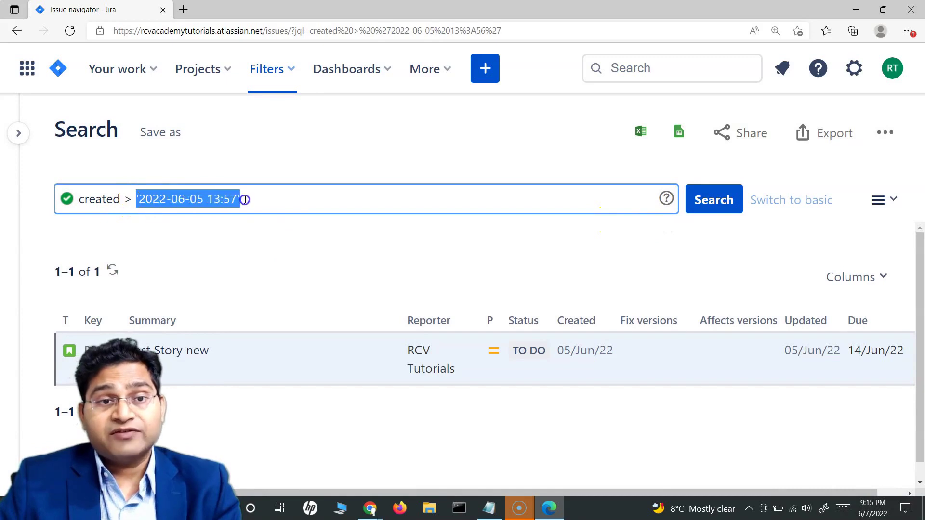
{"action": "left_click", "coordinate": [702, 208]}
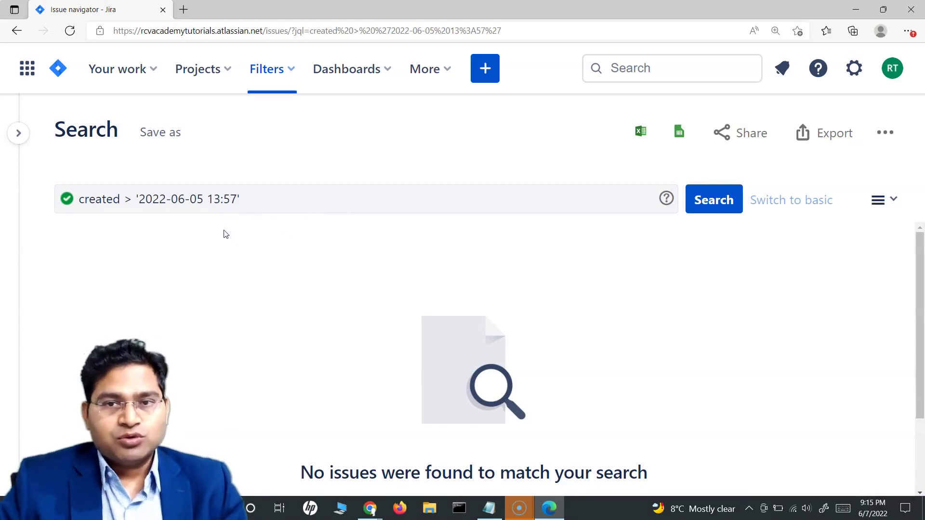
{"action": "double_click", "coordinate": [128, 199]}
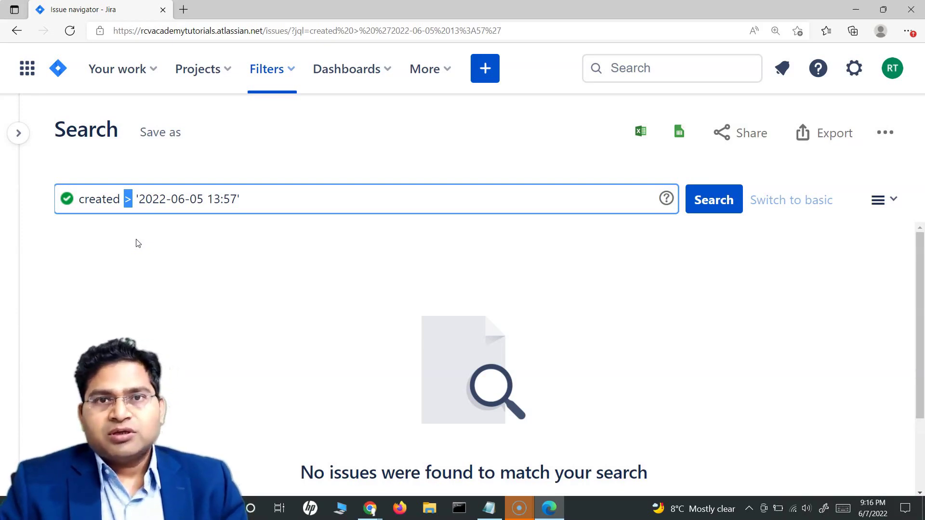
{"action": "left_click", "coordinate": [134, 241]}
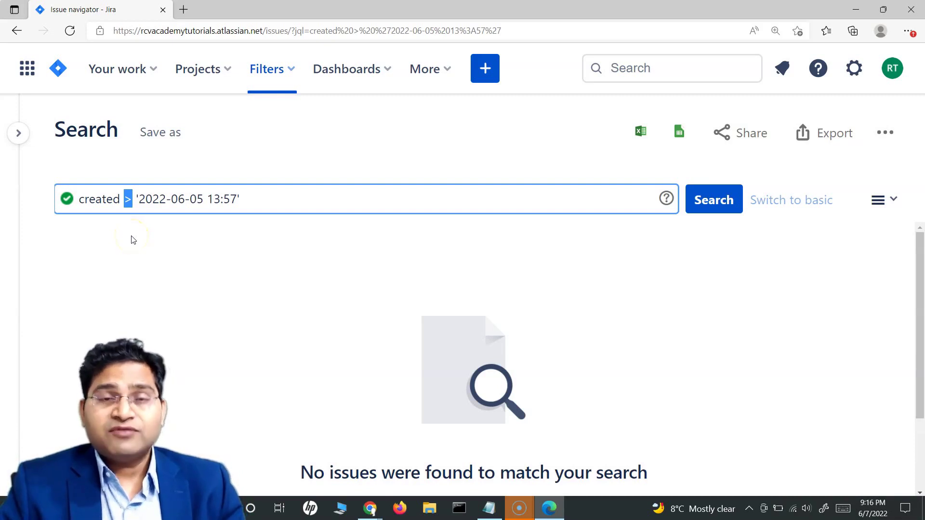